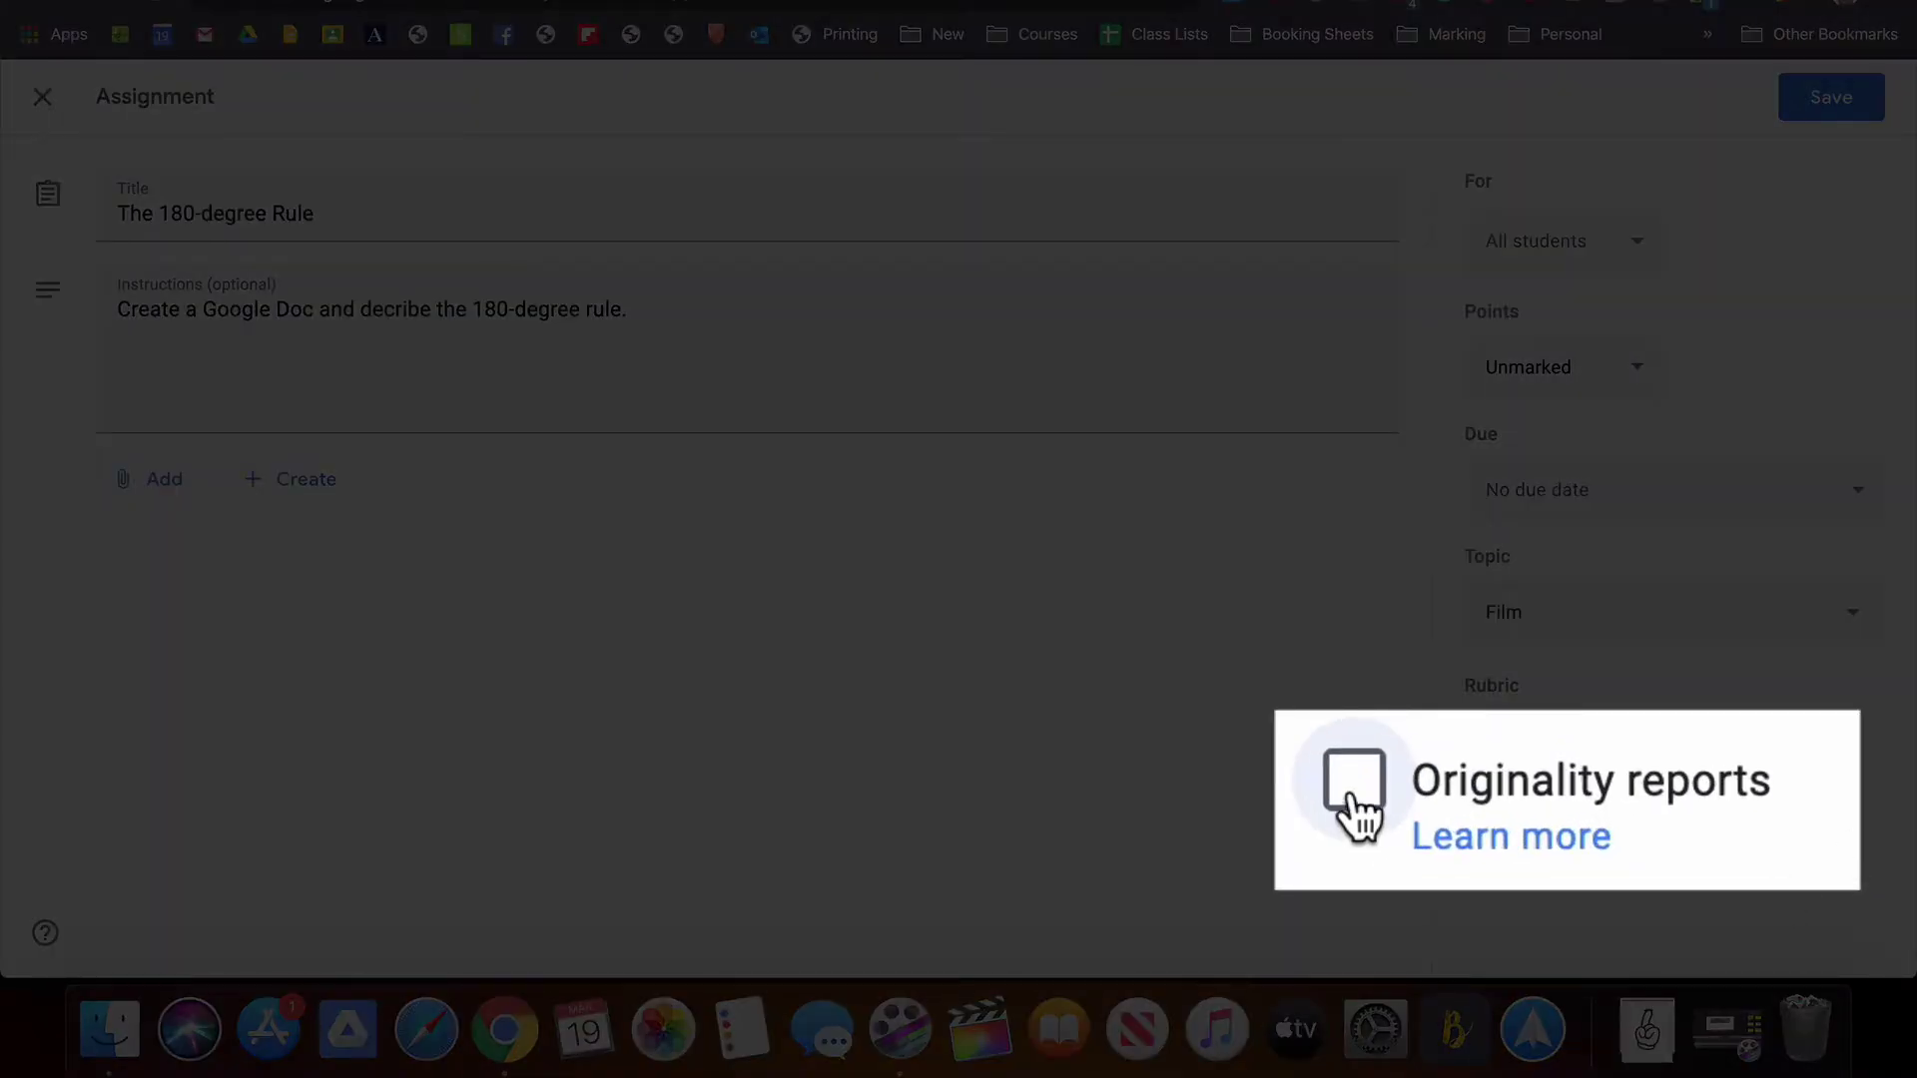
Enable originality reports for The 180-degree Rule assignment, accept the per-class limit, and save the assignment.
left_click(1478, 794)
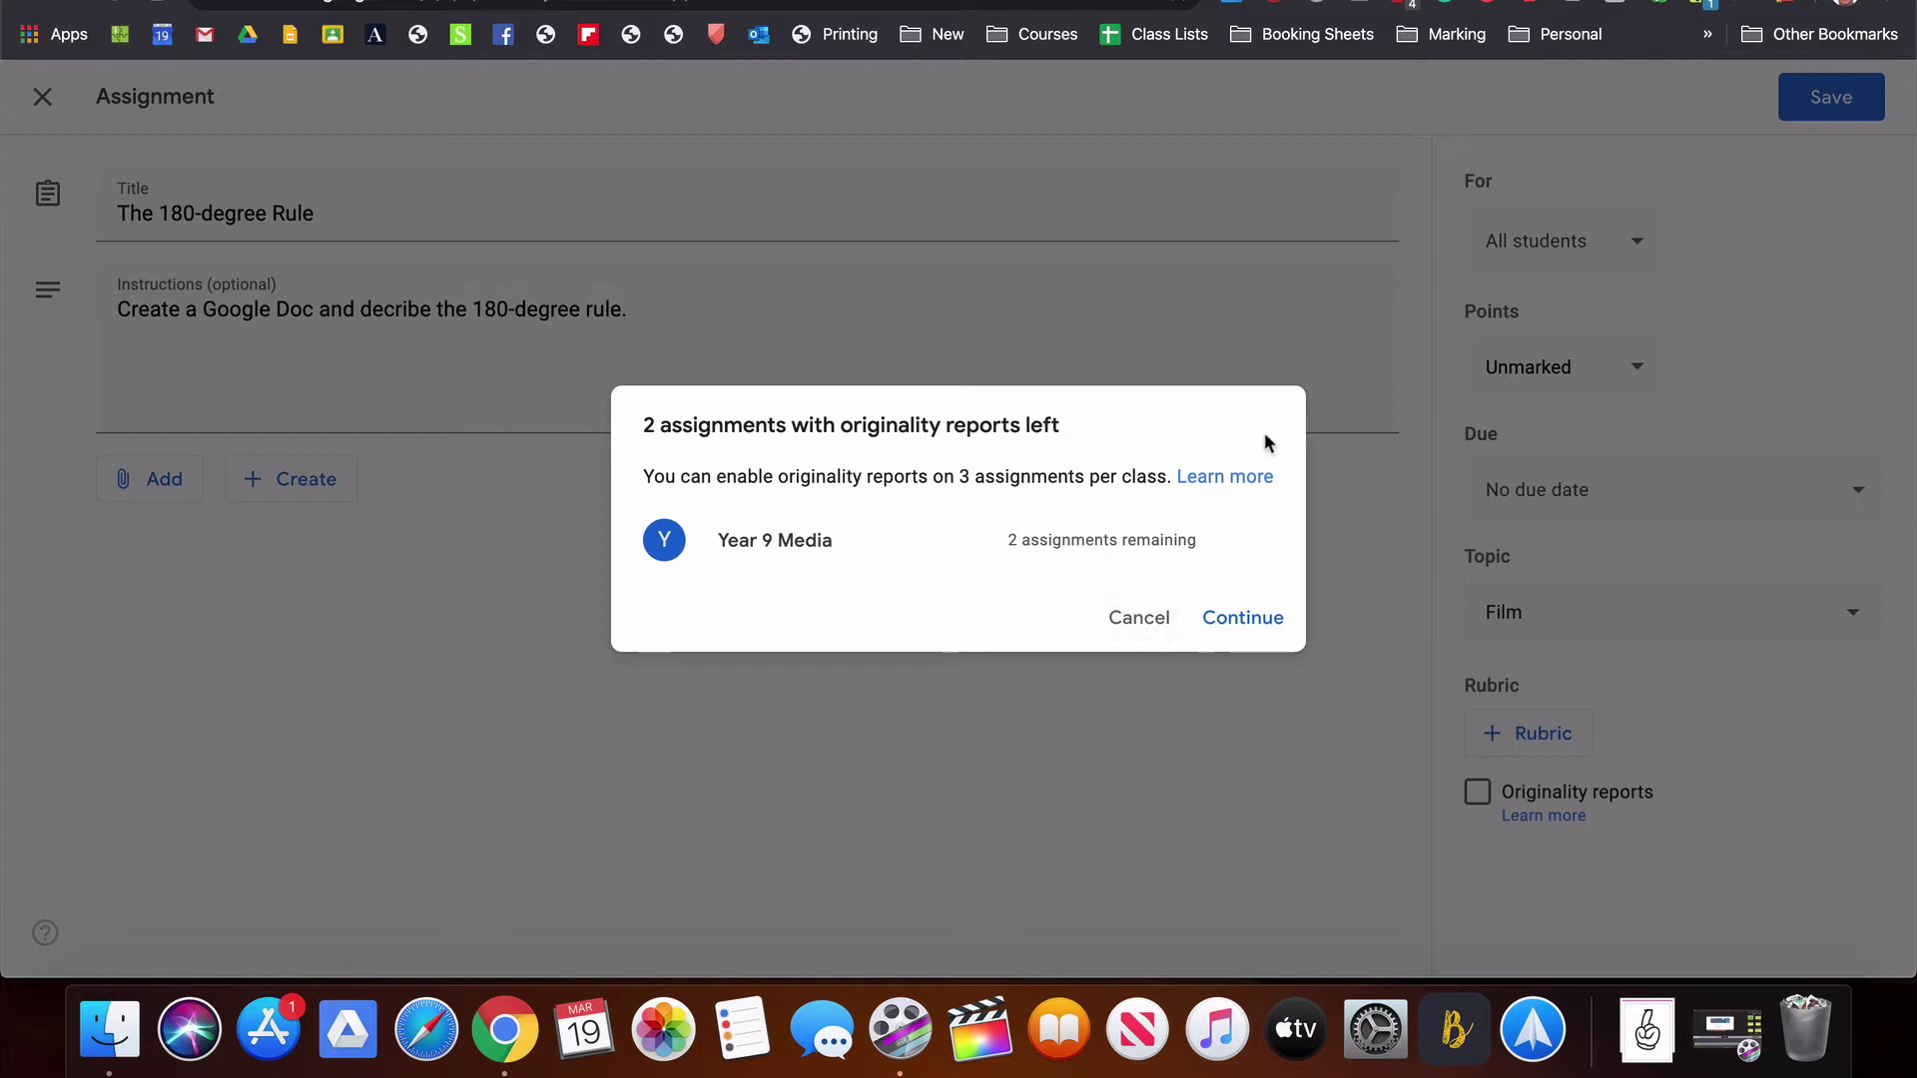
left_click(1244, 618)
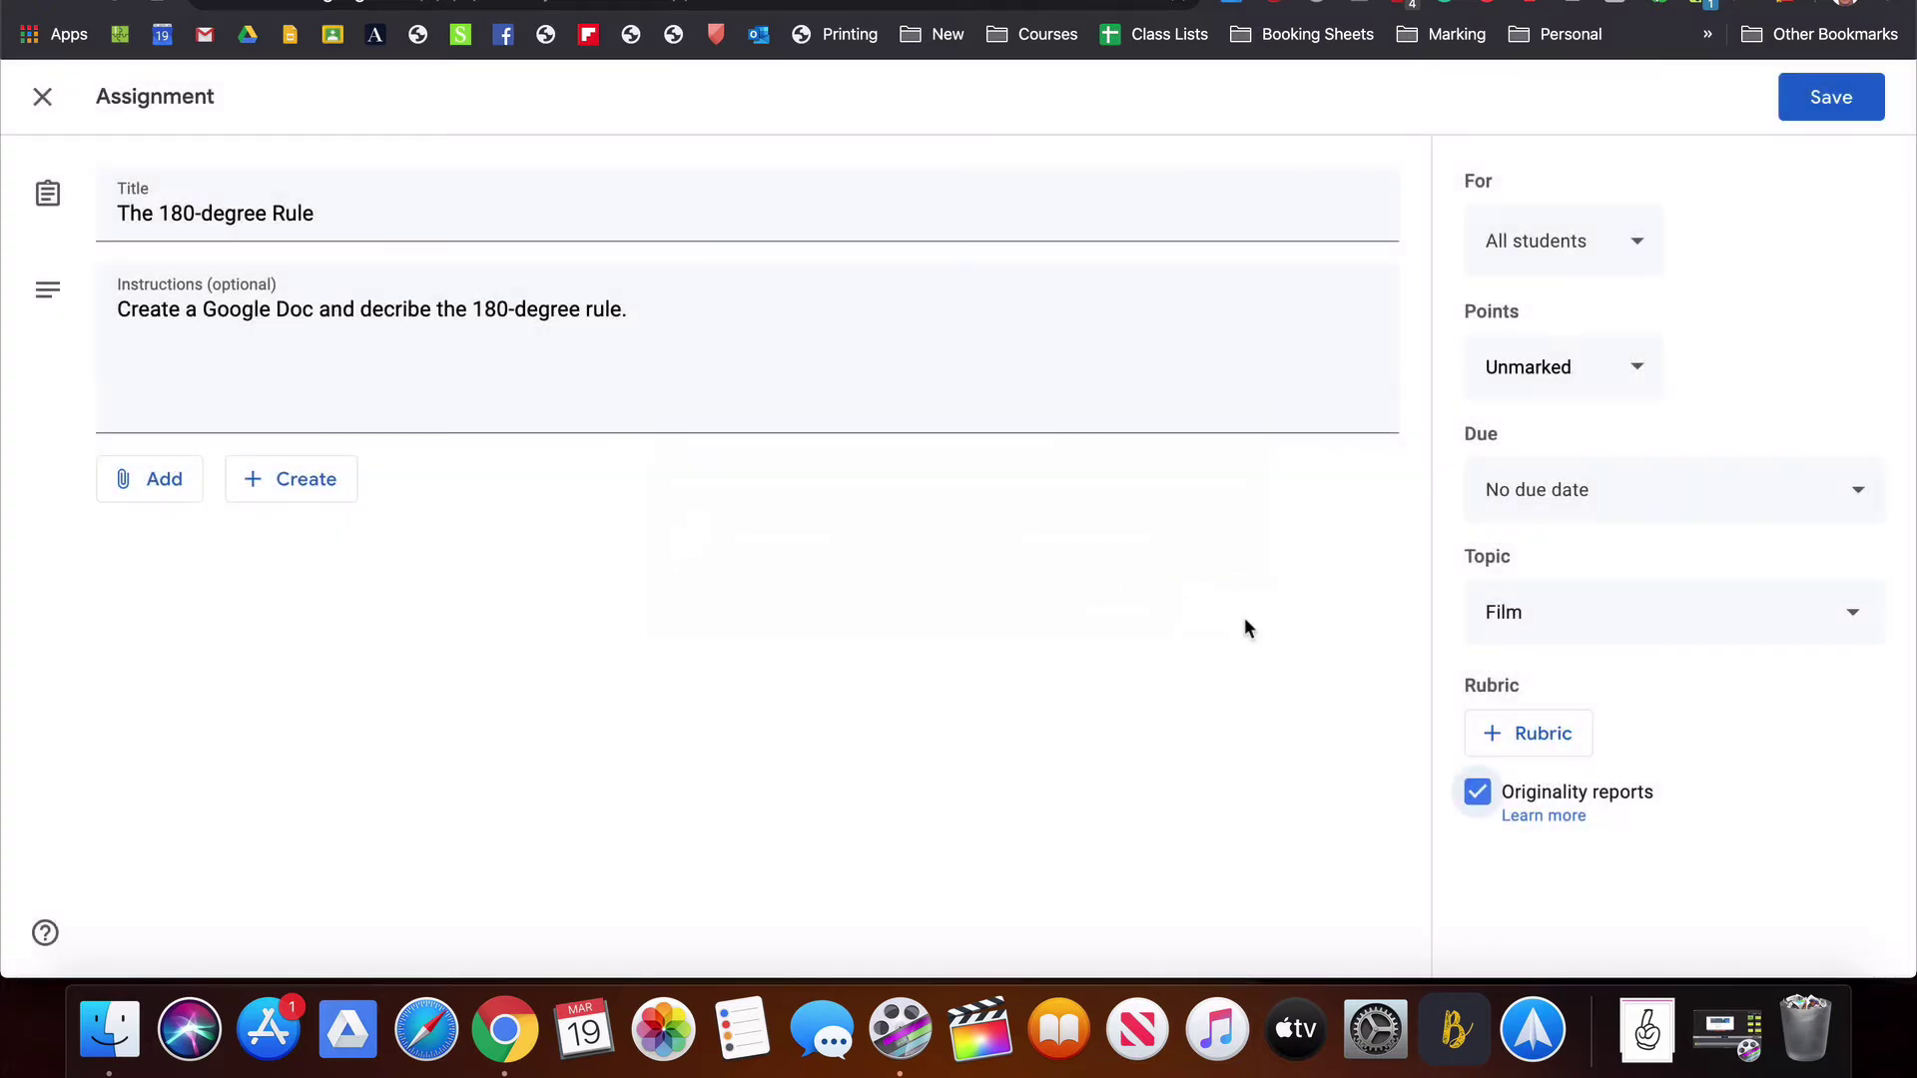
left_click(1827, 97)
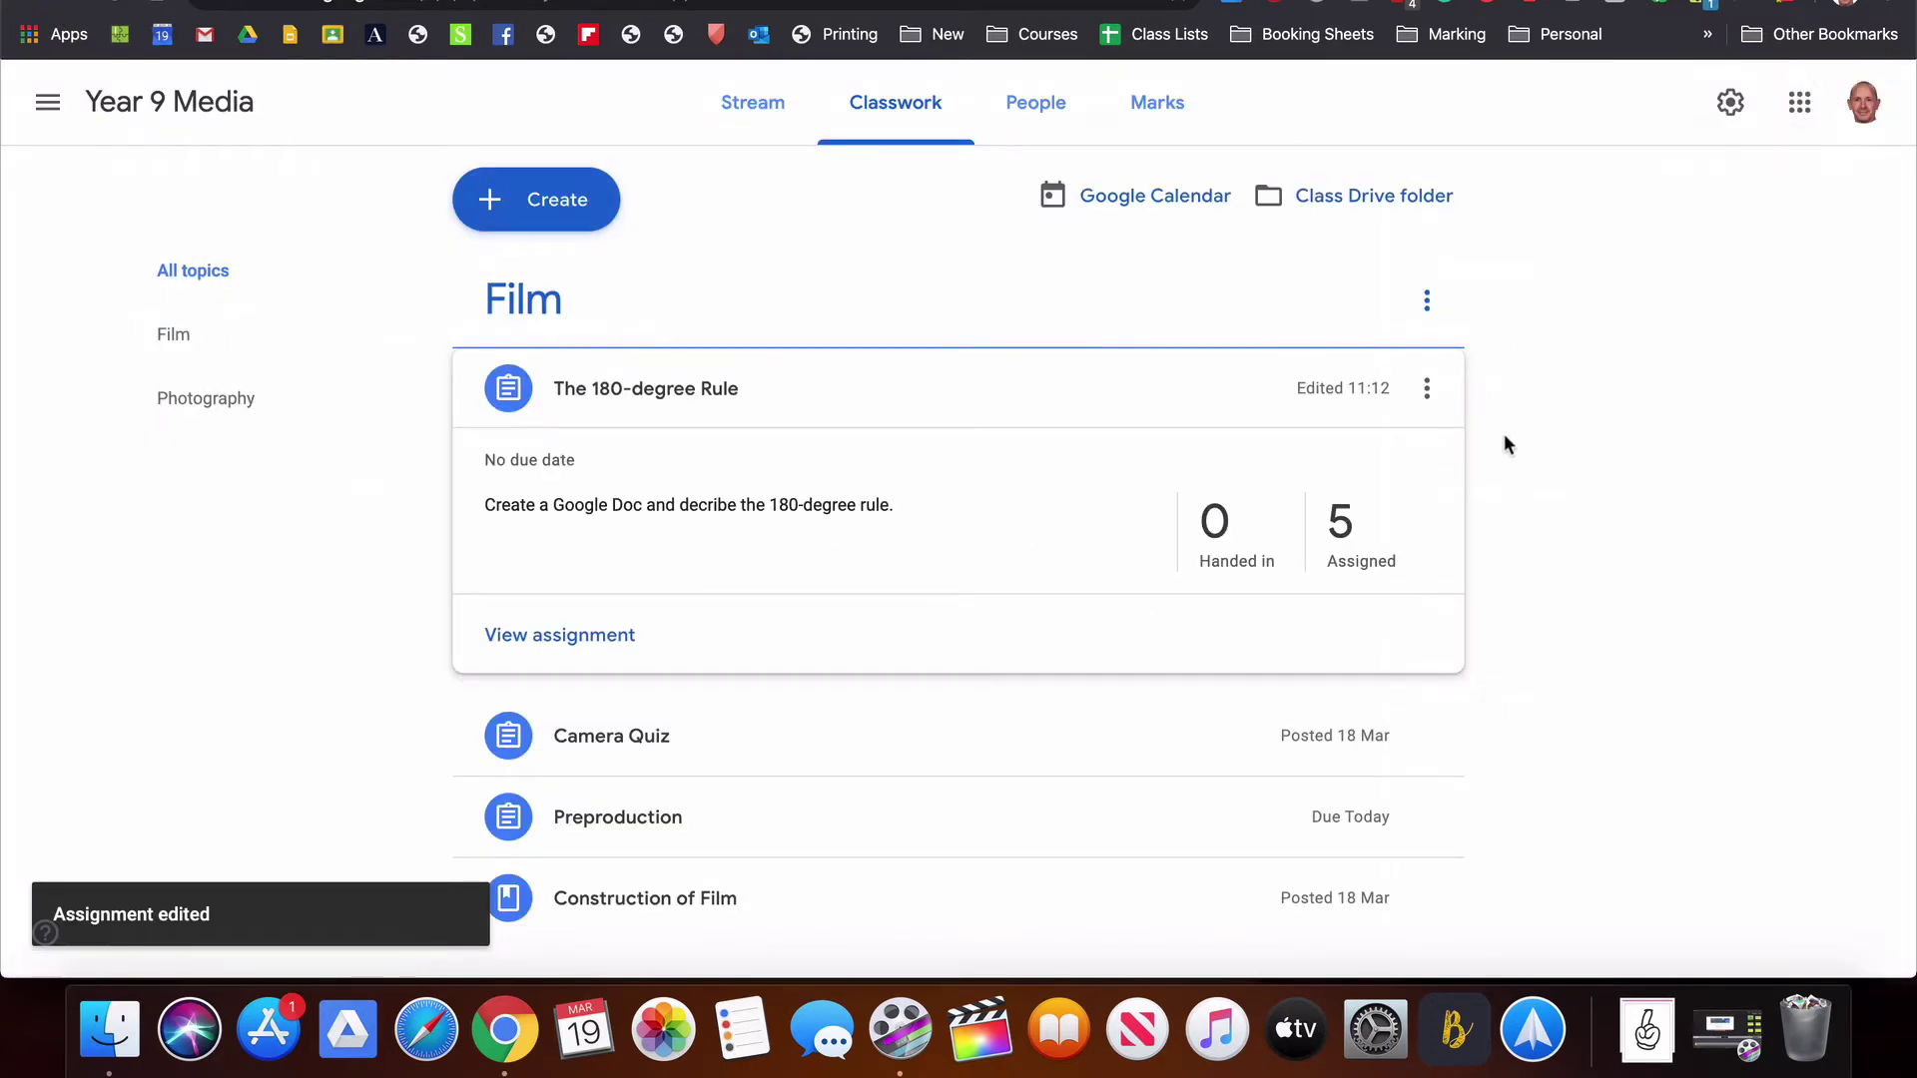
In the student's Year 9 Media window, open The 180-degree Rule assignment from Classwork and remove its attached document.
key("ctrl+Up")
left_click(534, 293)
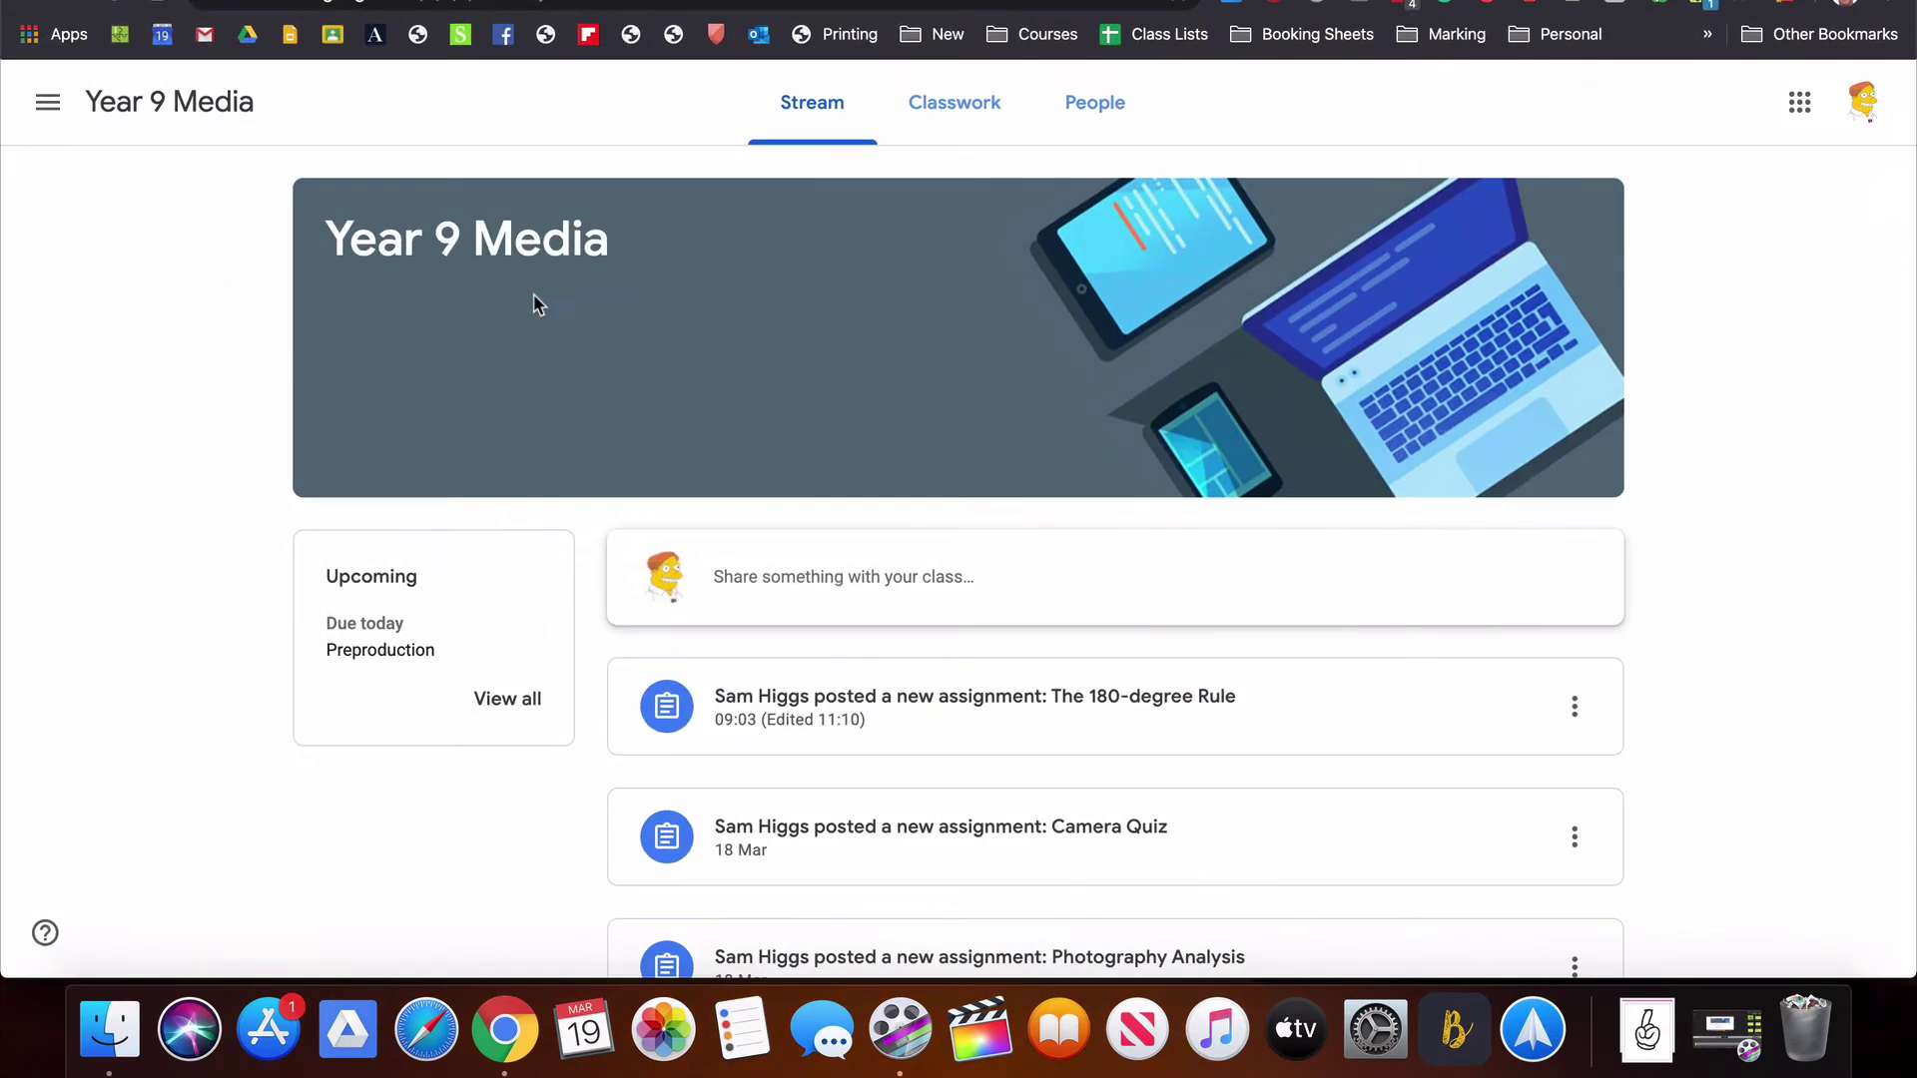
left_click(985, 118)
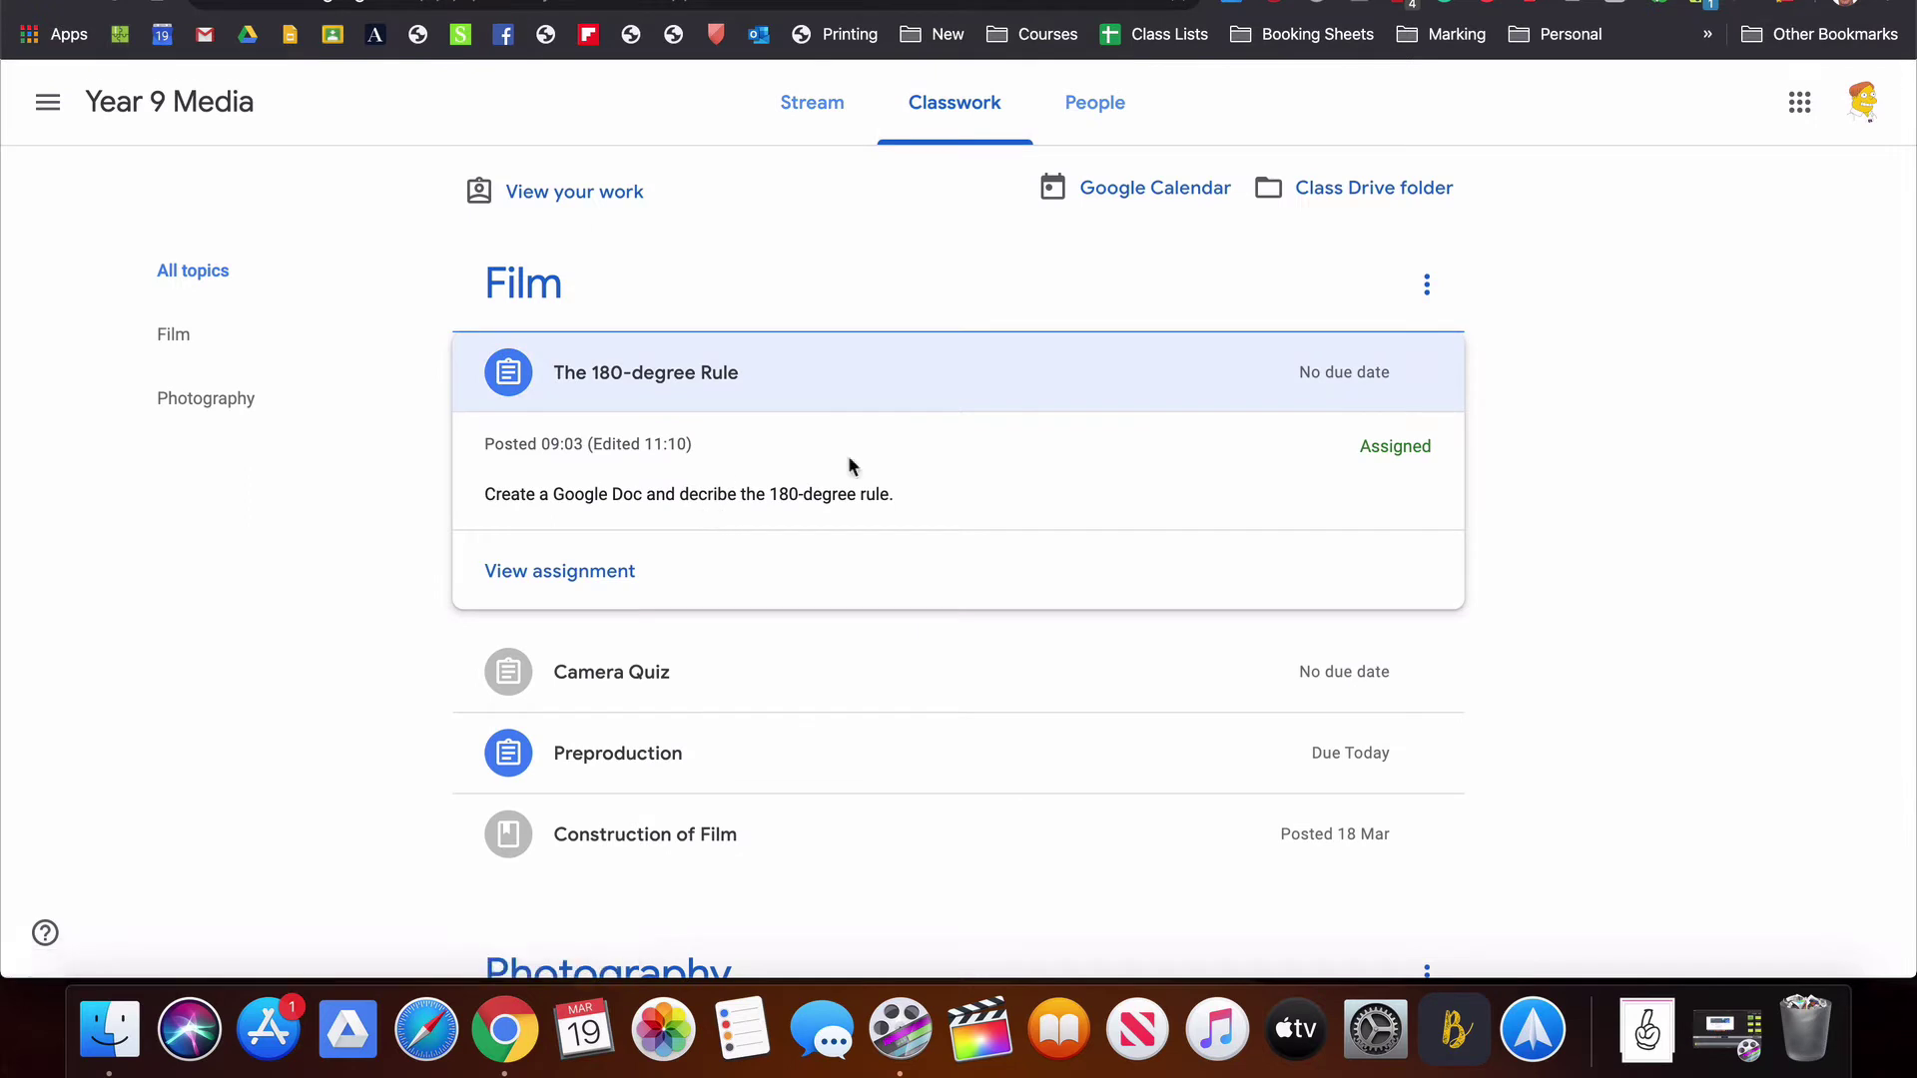
left_click(613, 571)
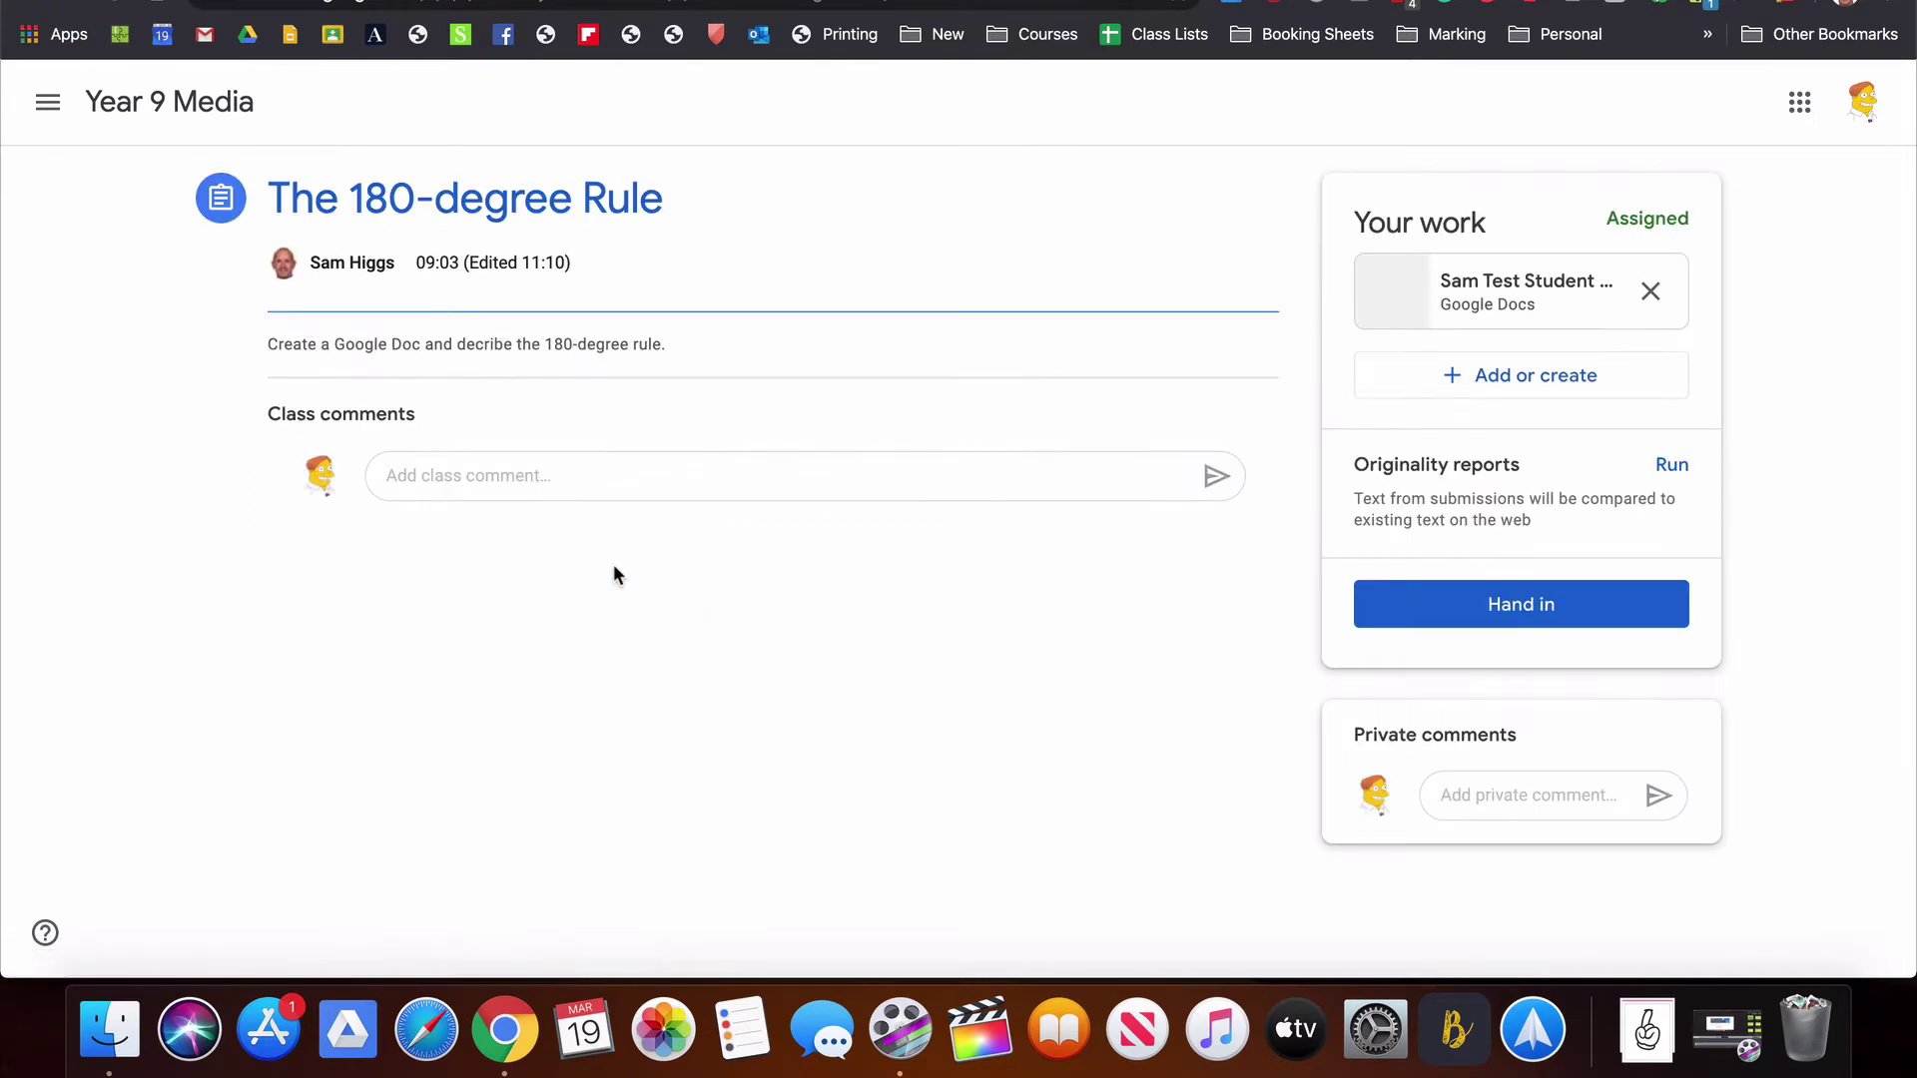
left_click(1649, 292)
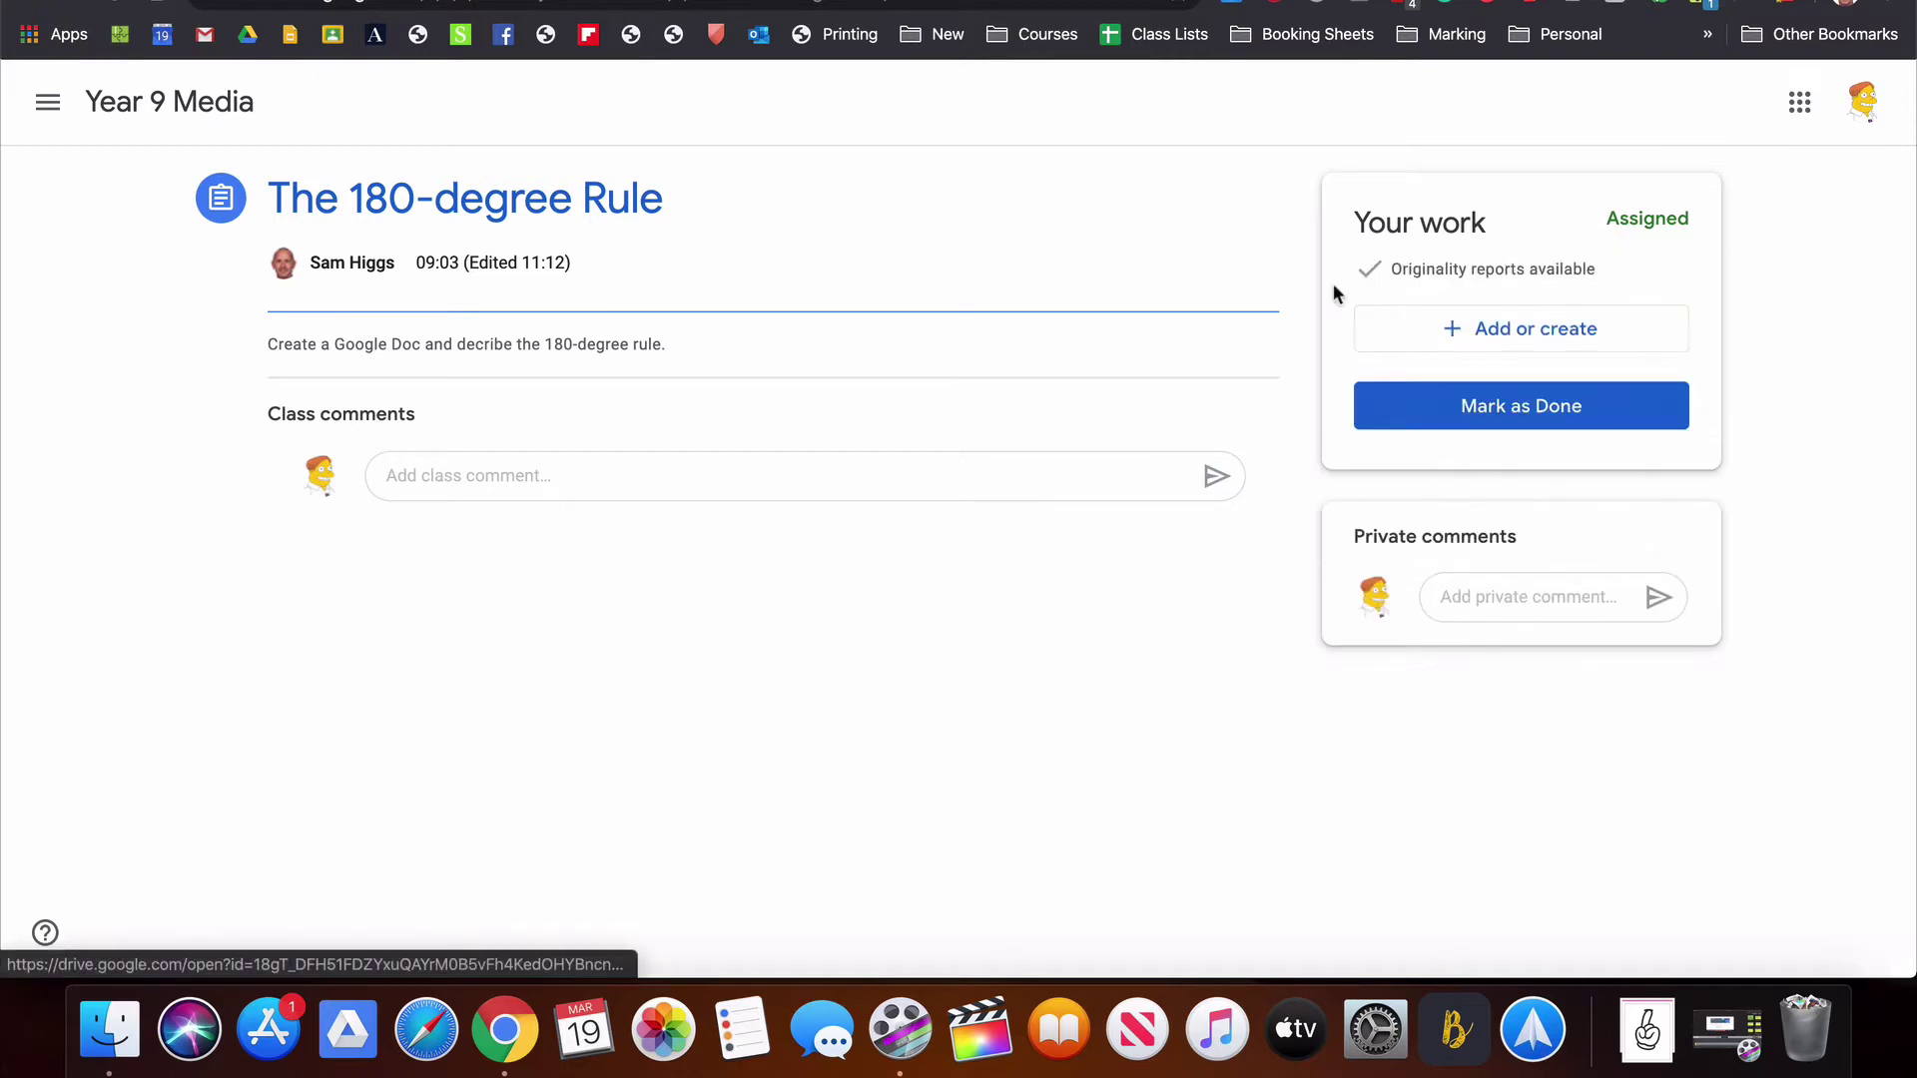
Create a new Google Docs file as the student's work for the assignment and open it.
left_click(1507, 334)
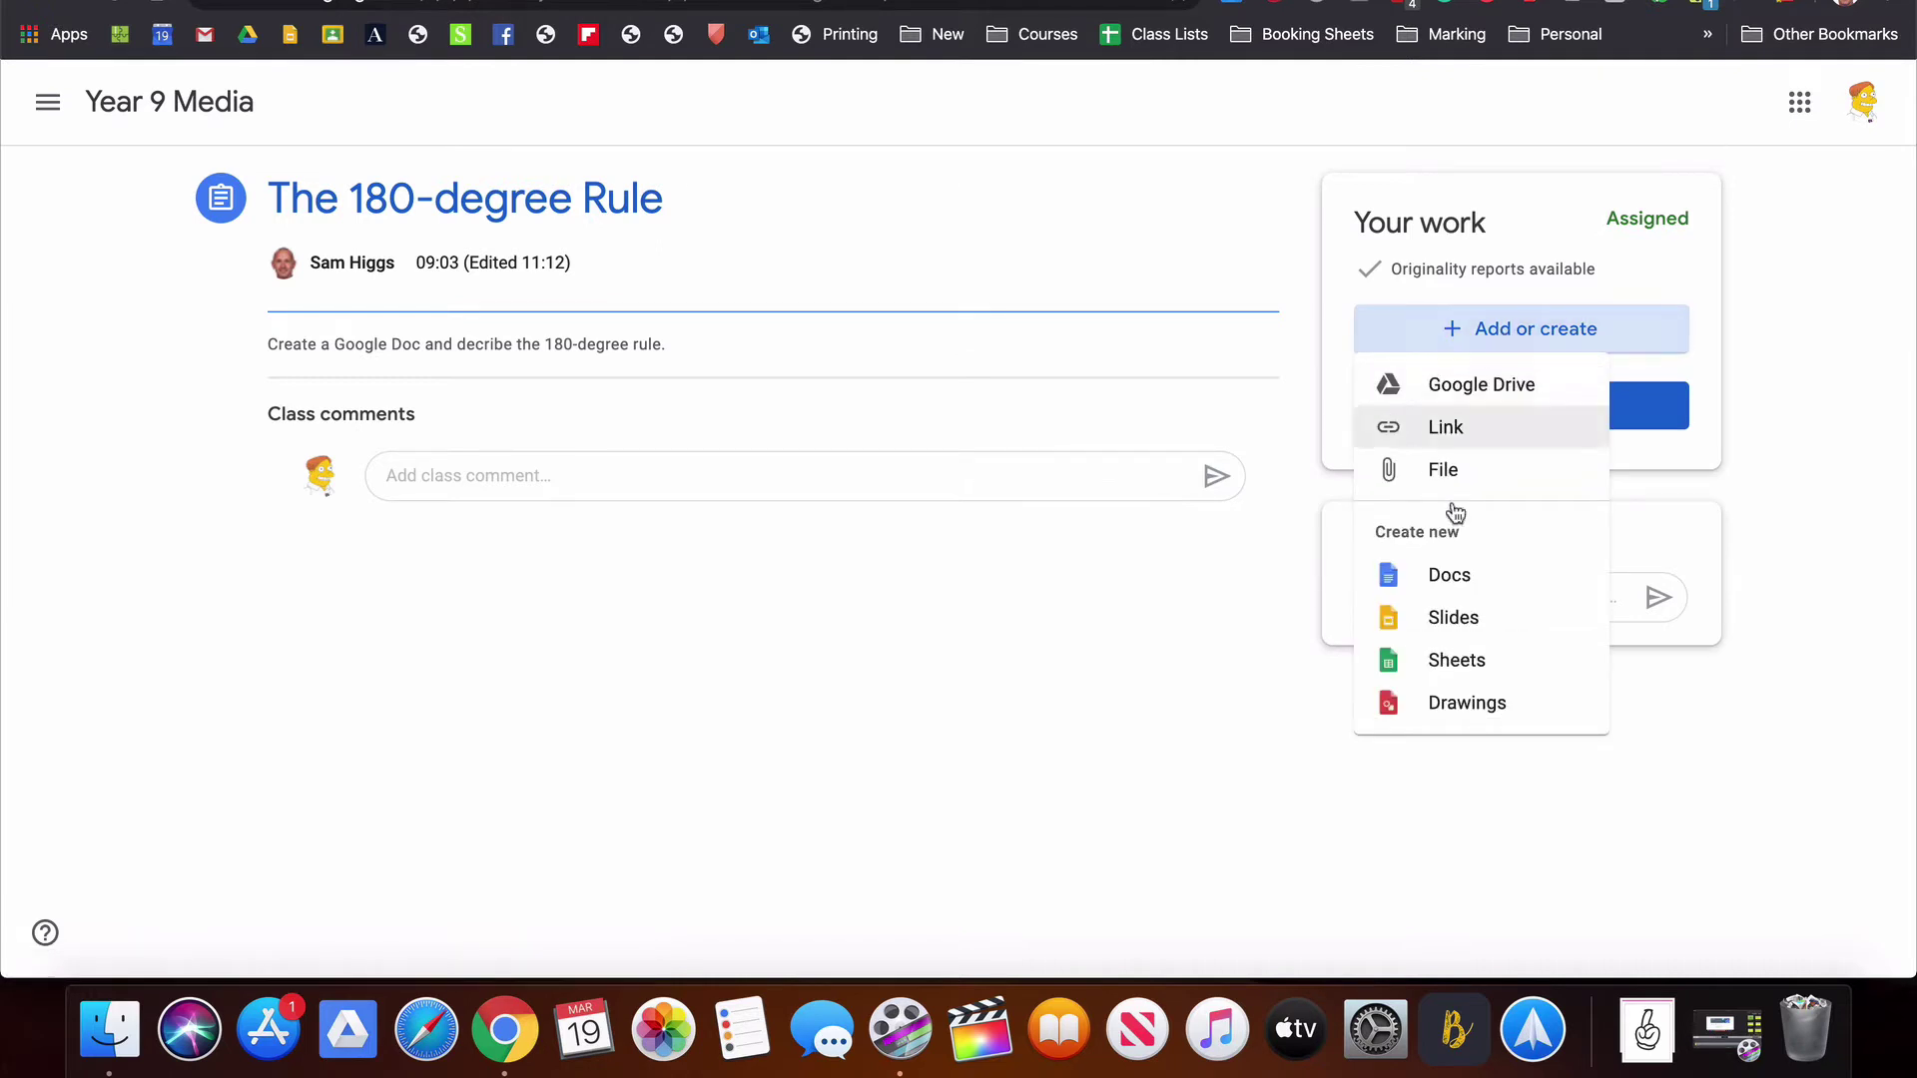
left_click(1464, 582)
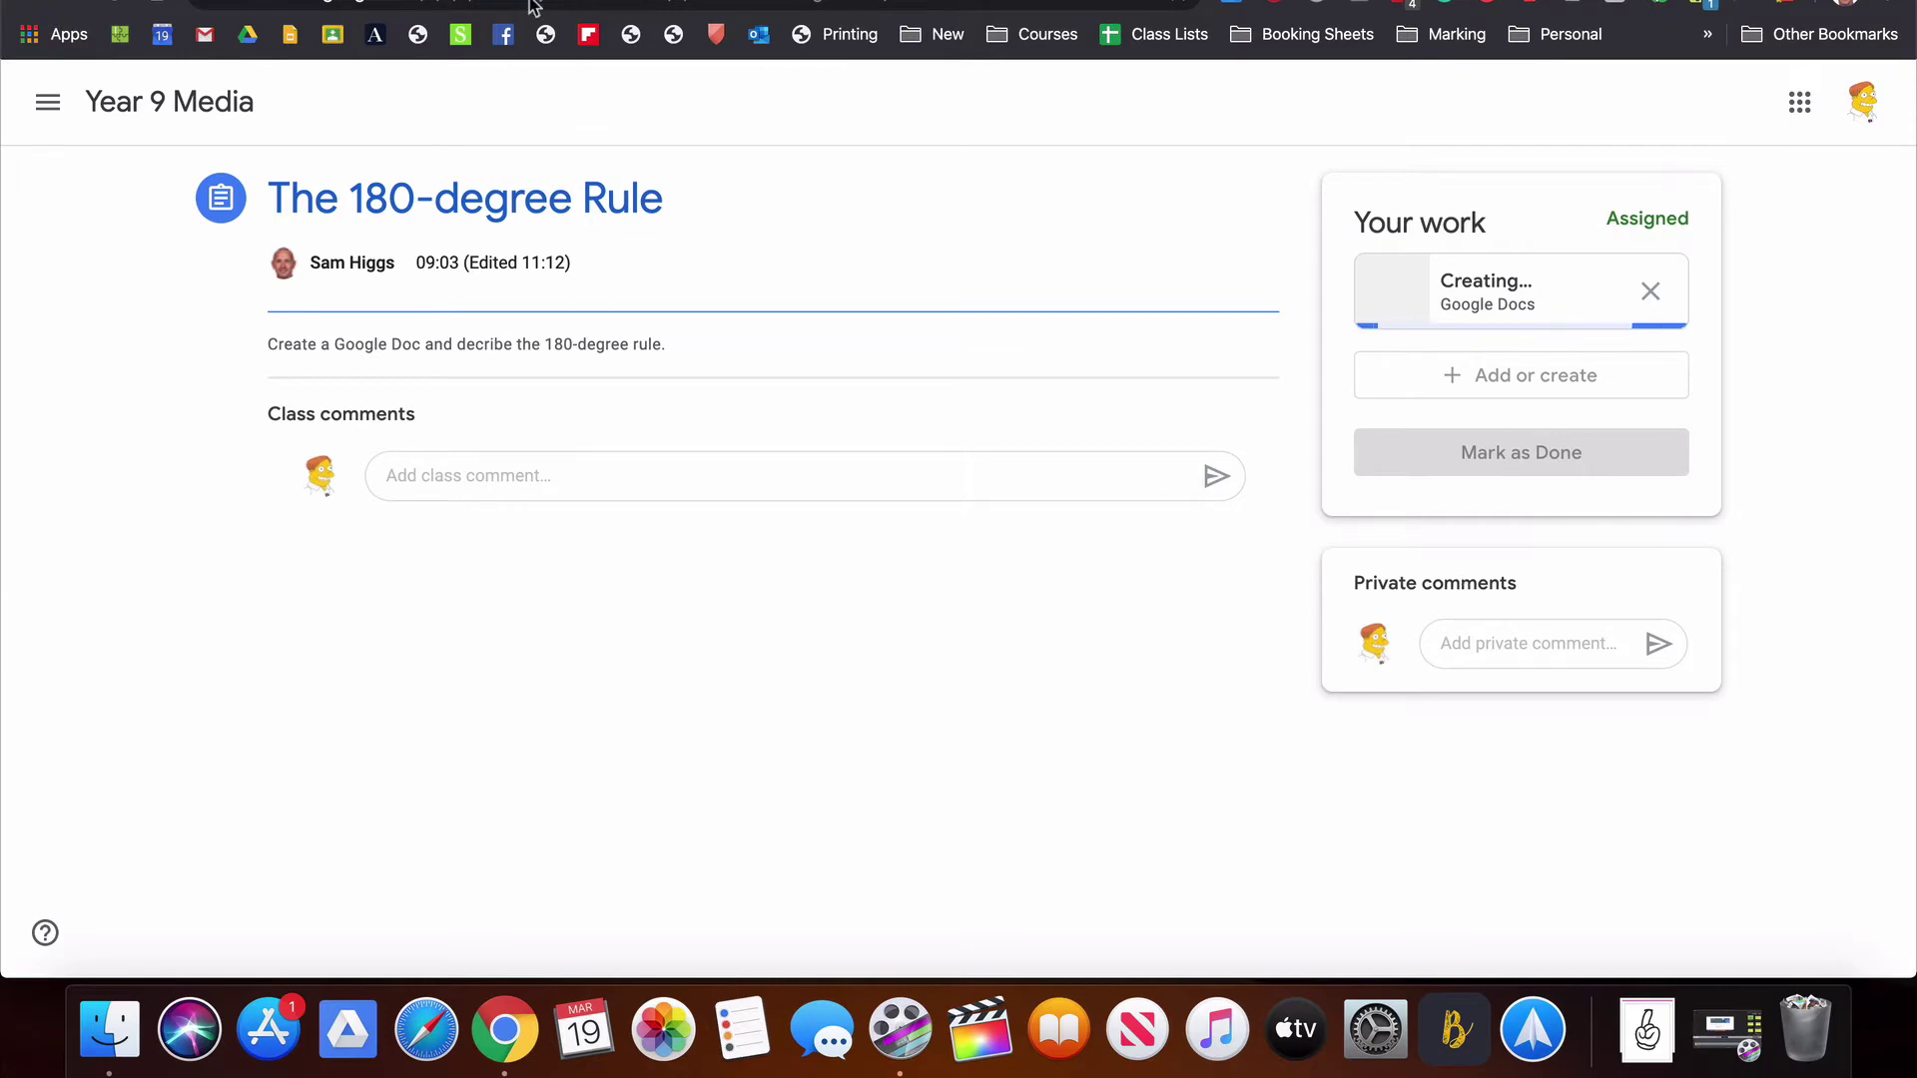
key("super+t")
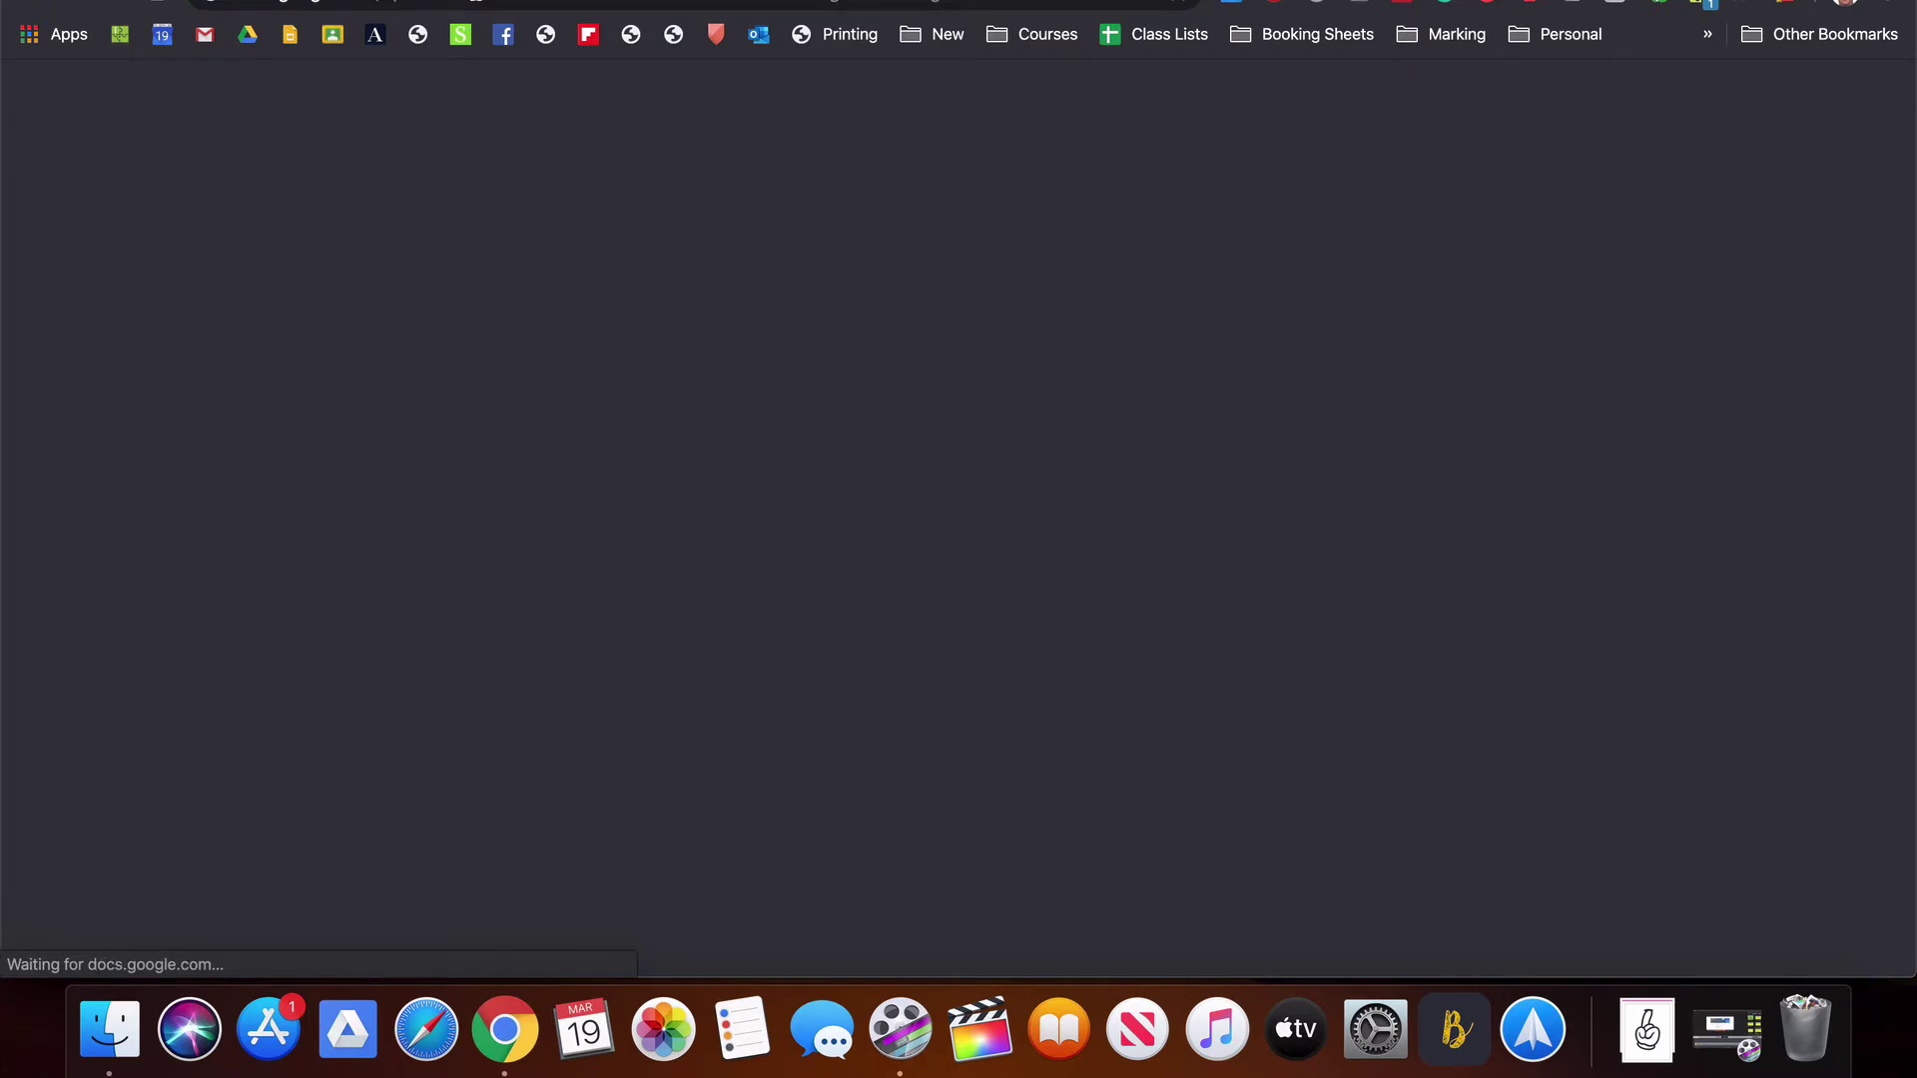
Search the web for "wikipedia 180 degree rule" in a new browser tab.
key("super+l")
key("super+t")
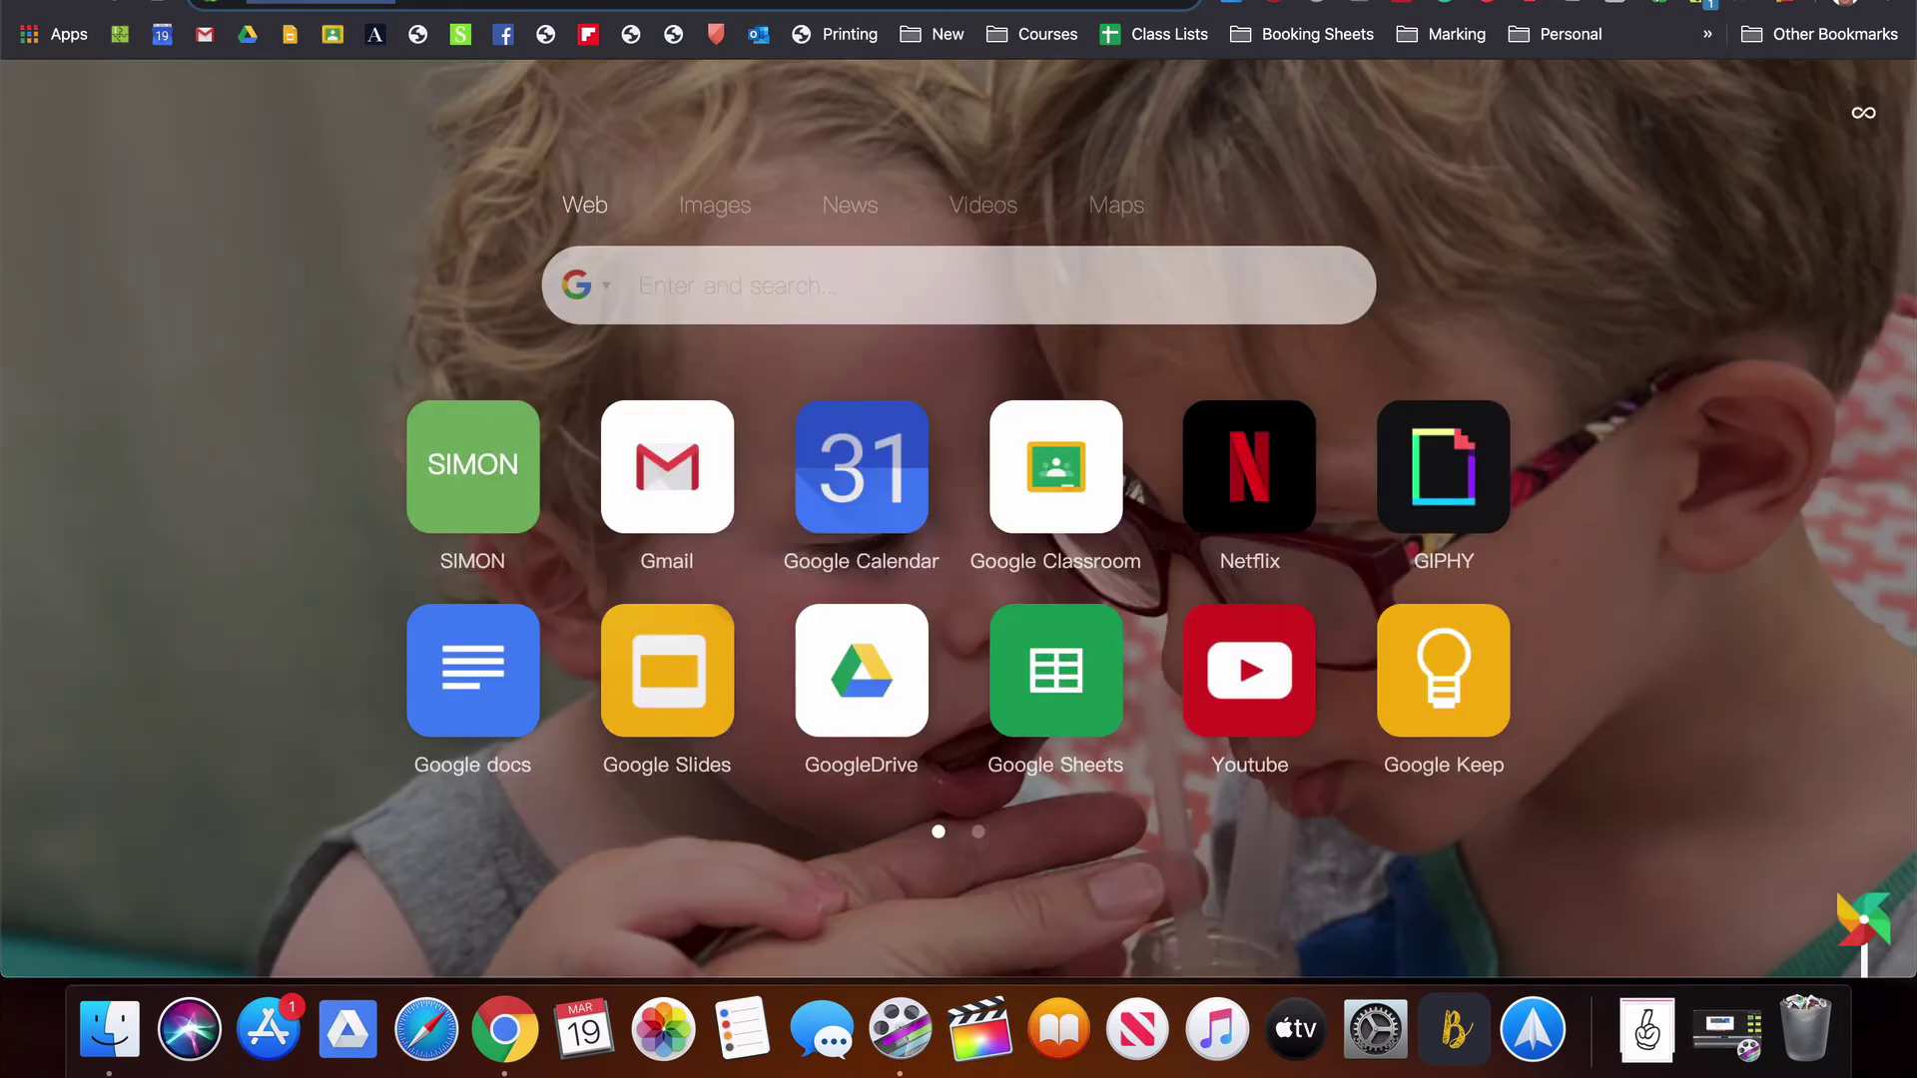
type("wiki")
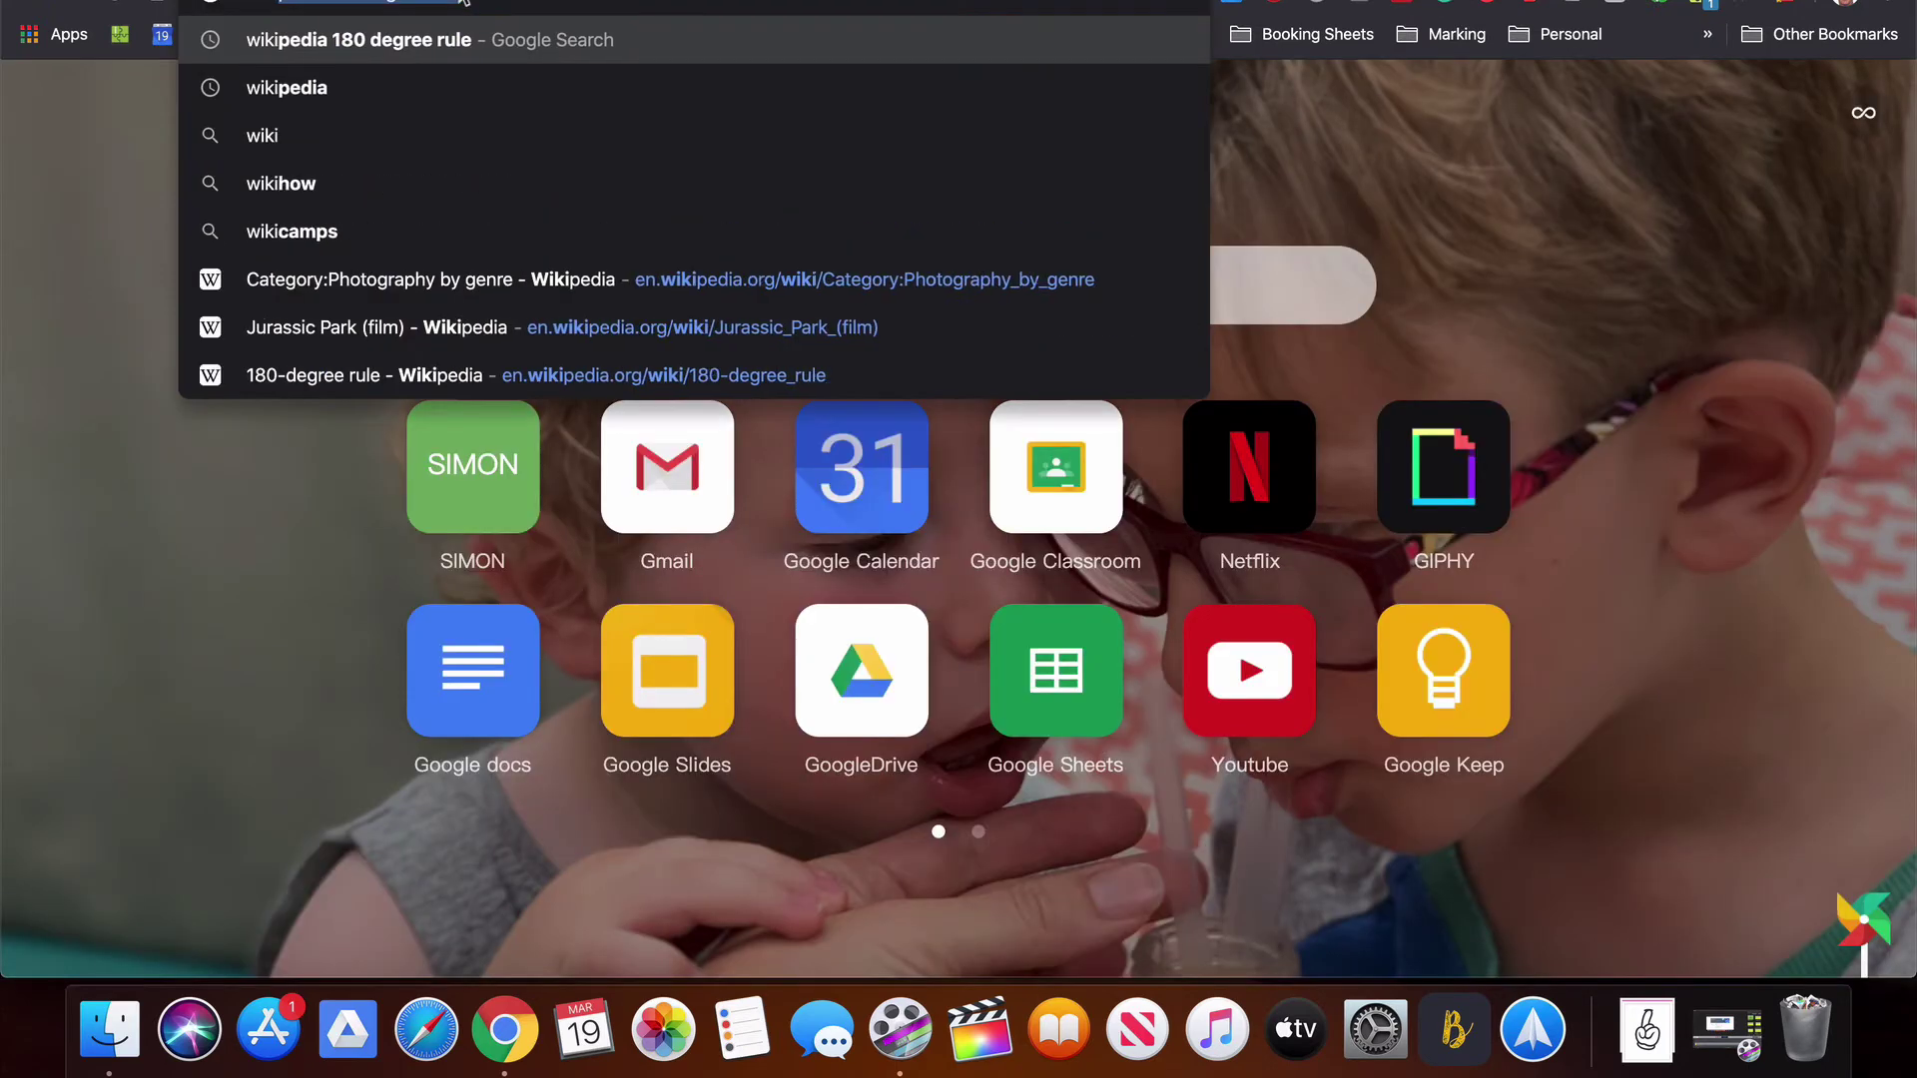
key("Return")
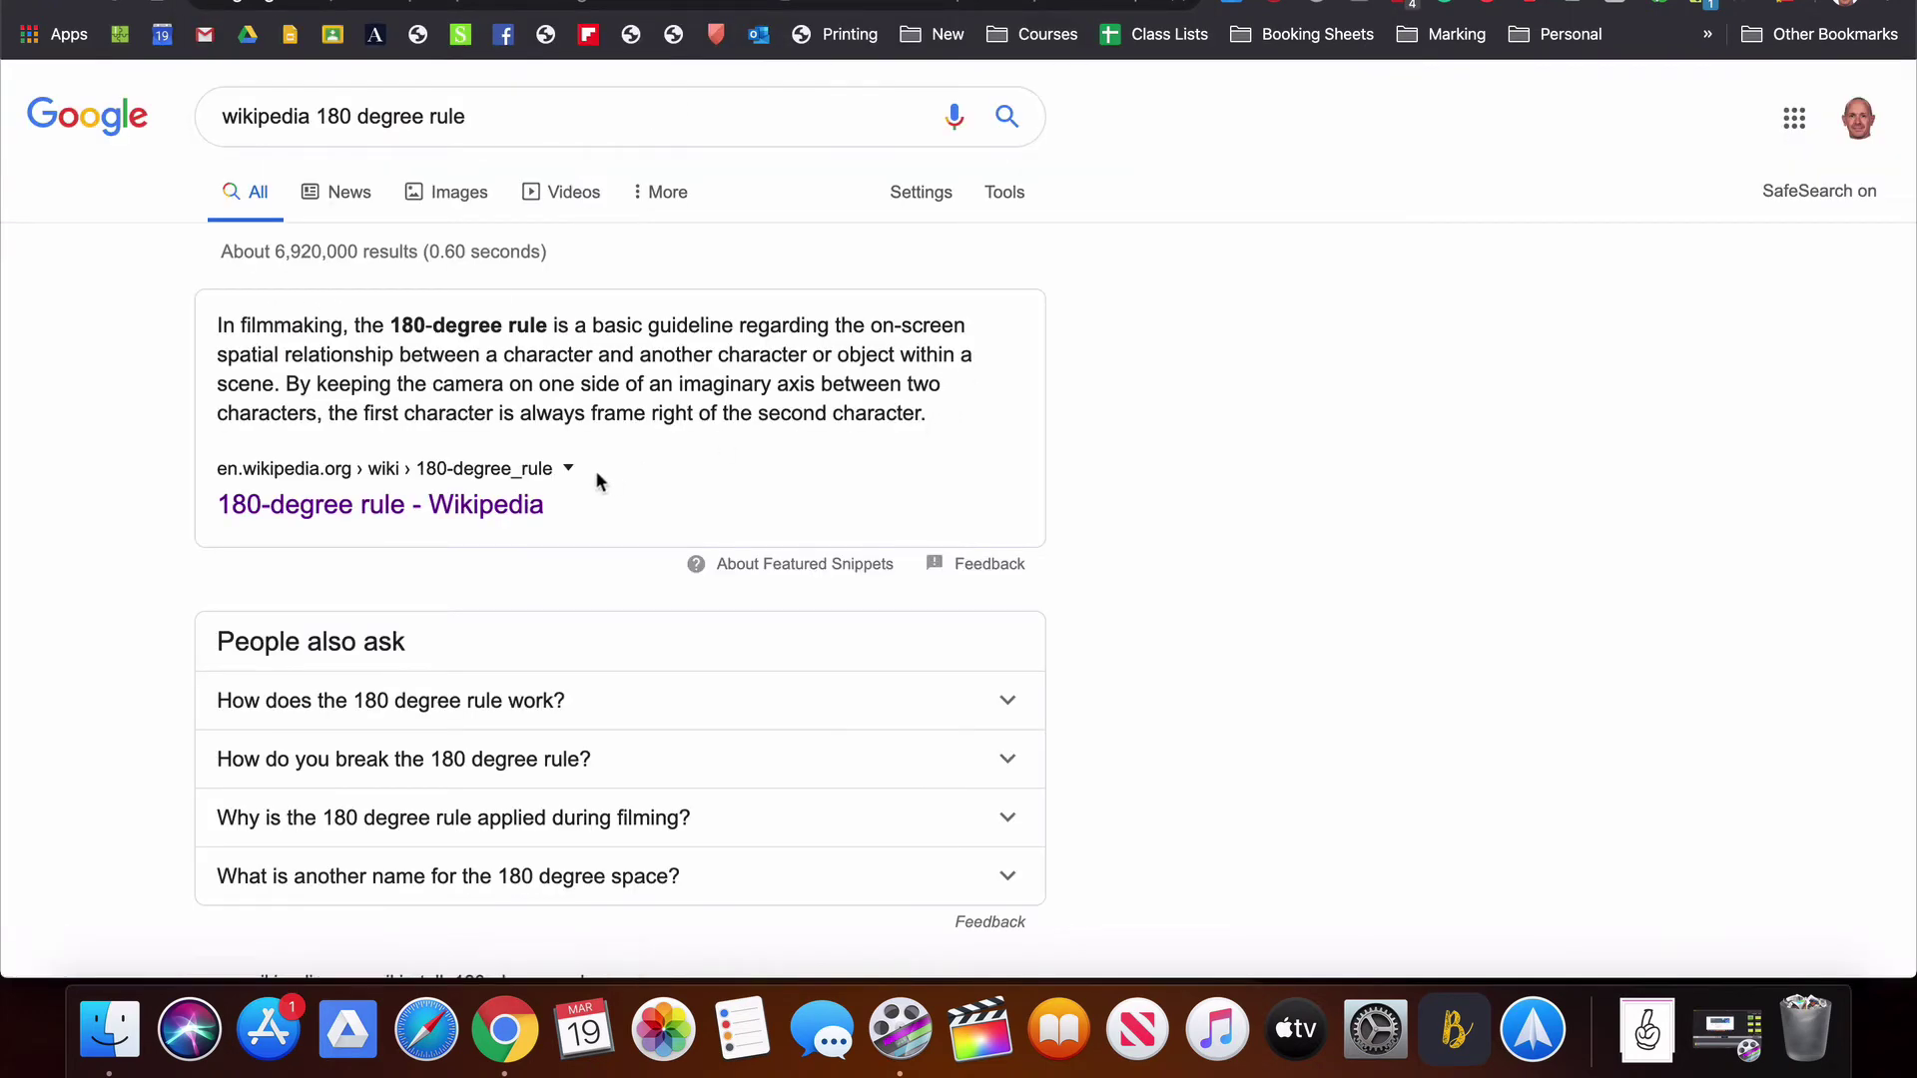
Copy the full 180-degree rule definition from the Wikipedia search snippet and paste it into the student's blank document.
left_click_drag(941, 326, 739, 414)
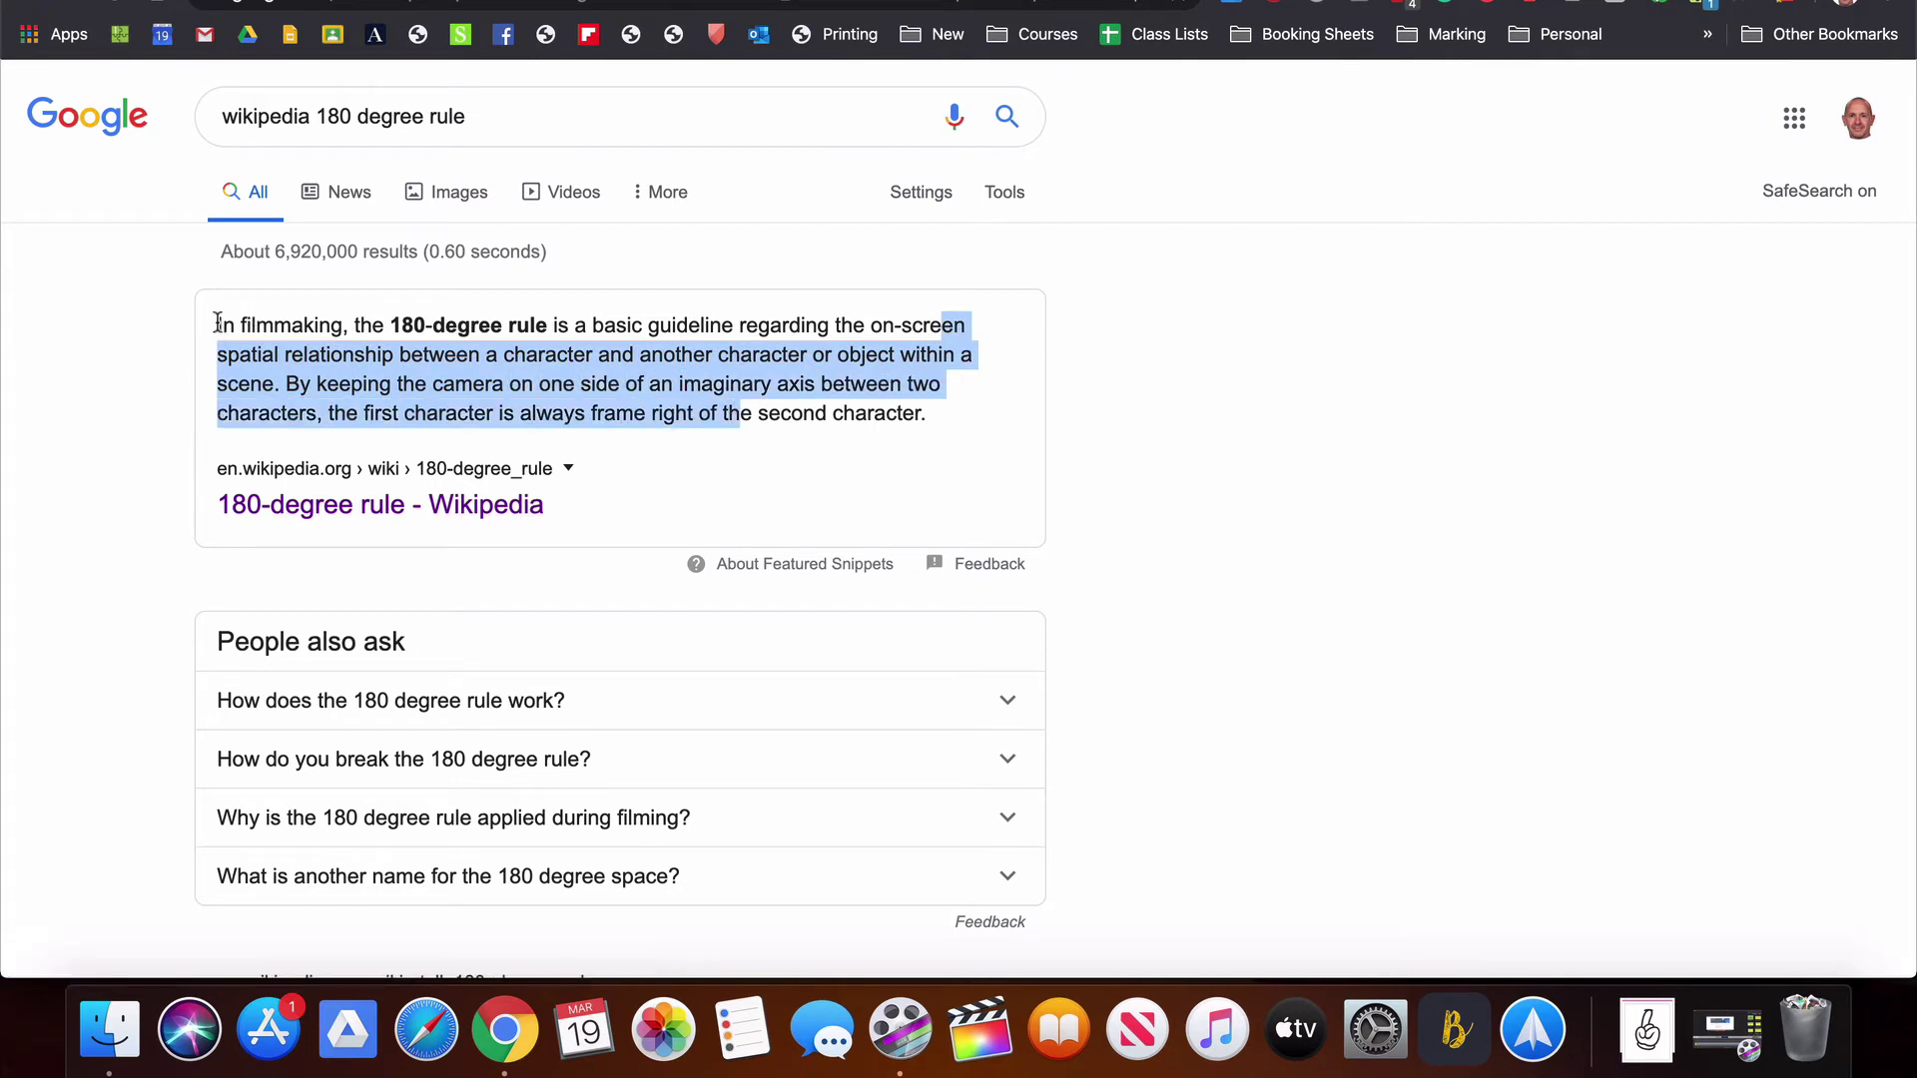
left_click_drag(216, 325, 949, 413)
key("super+c")
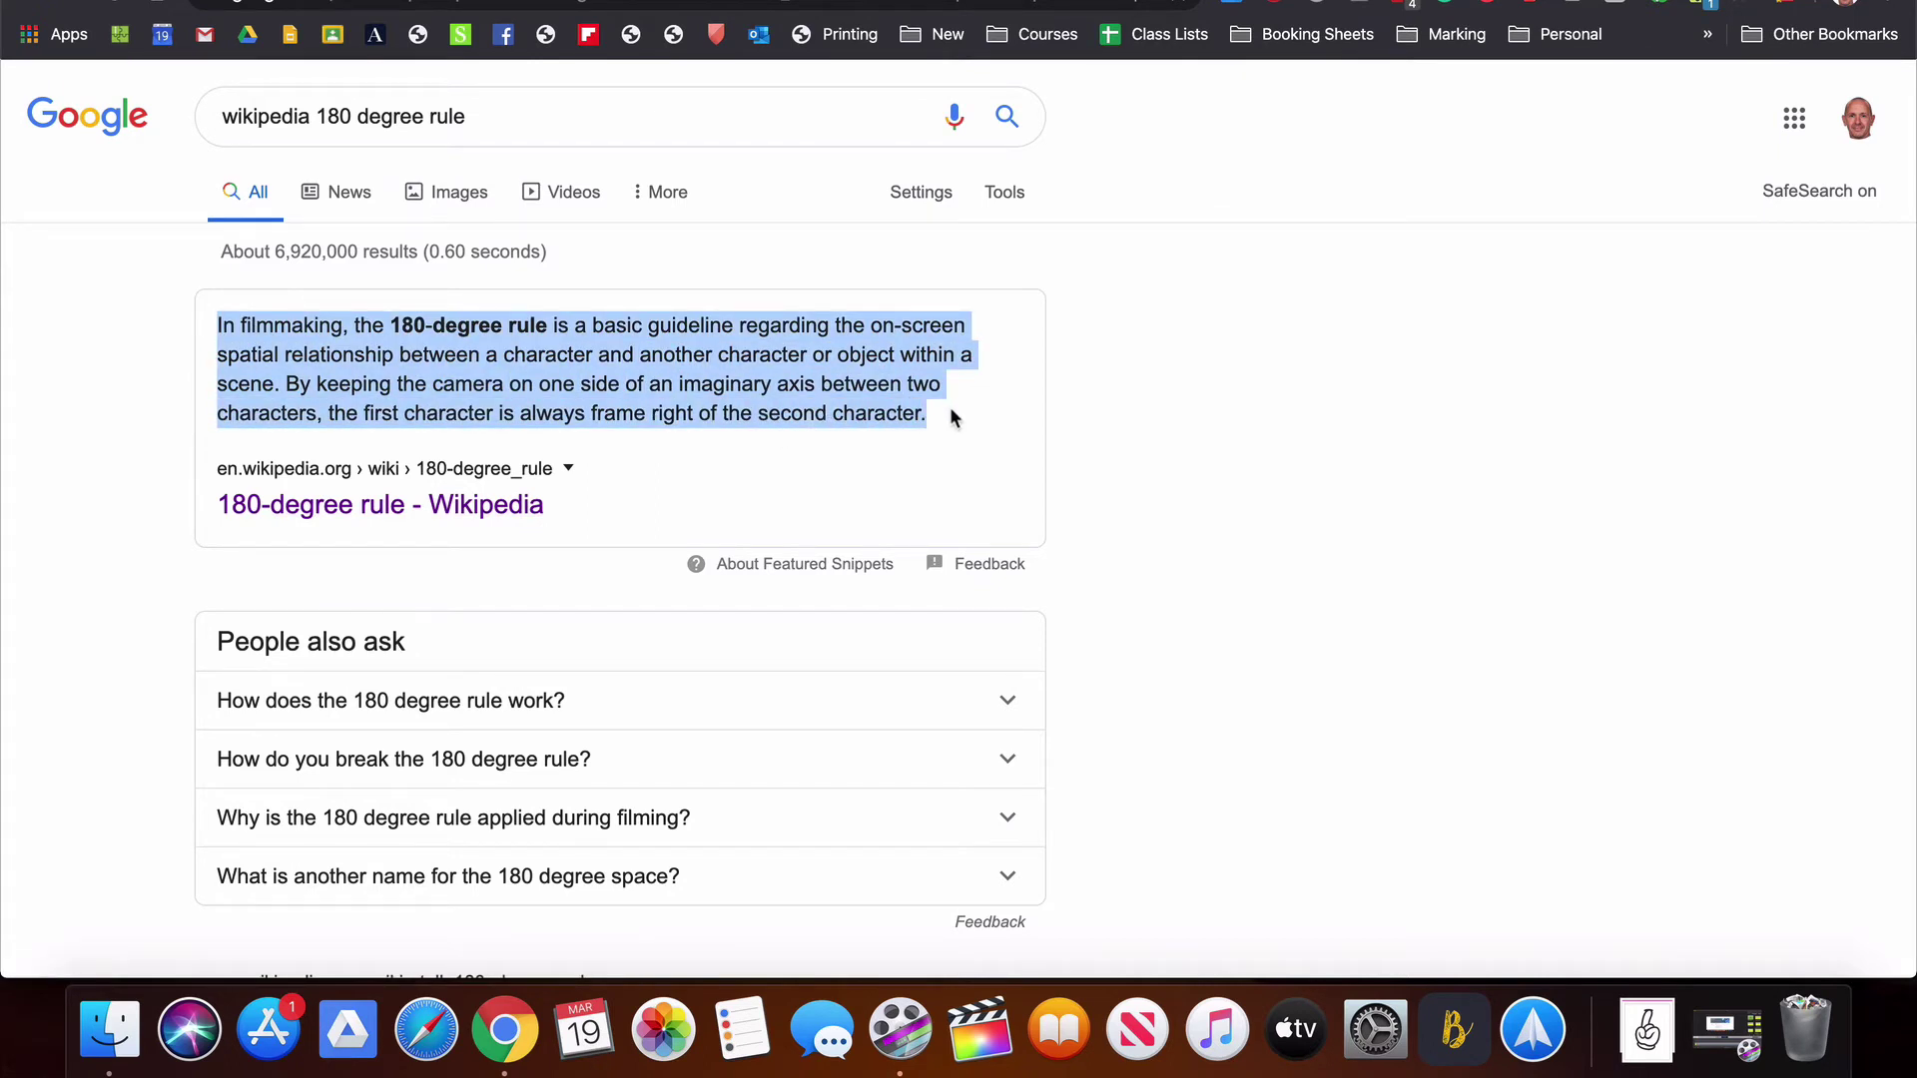
key("ctrl+Tab")
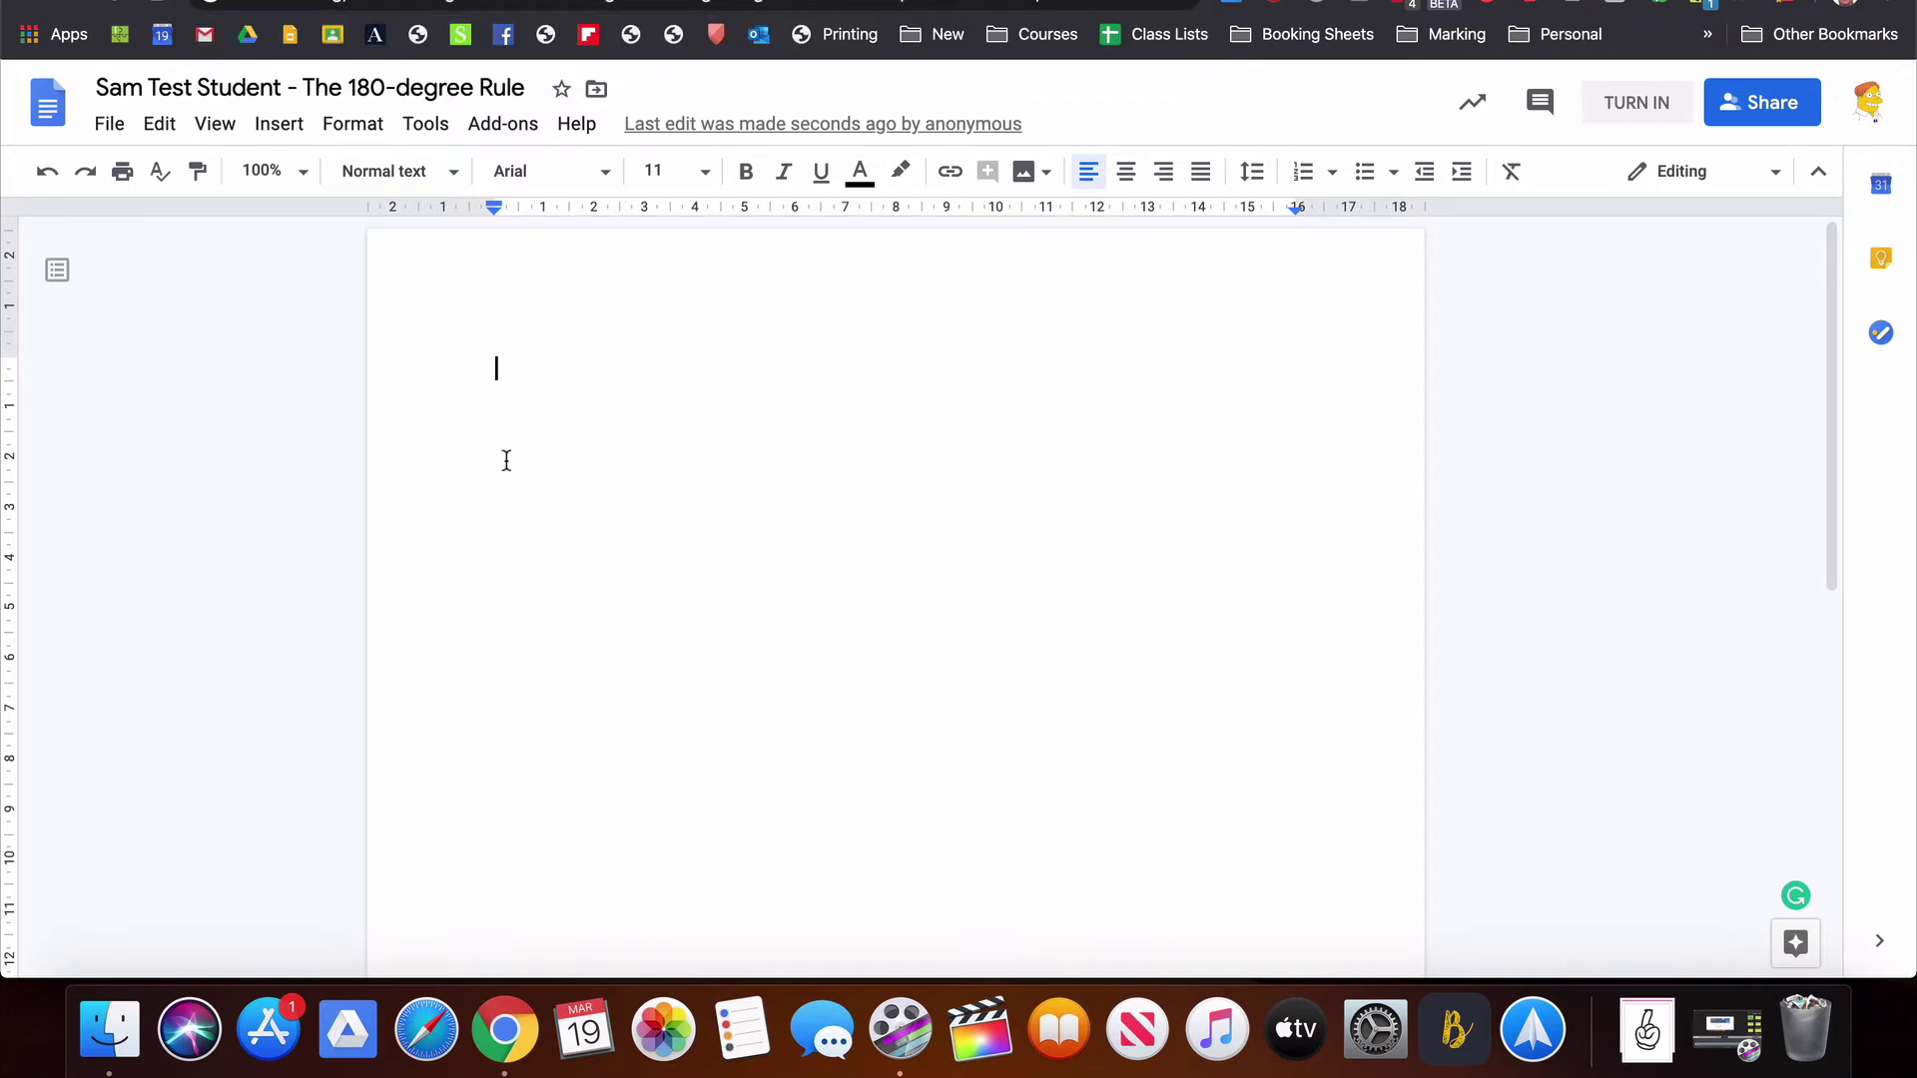
key("super+v")
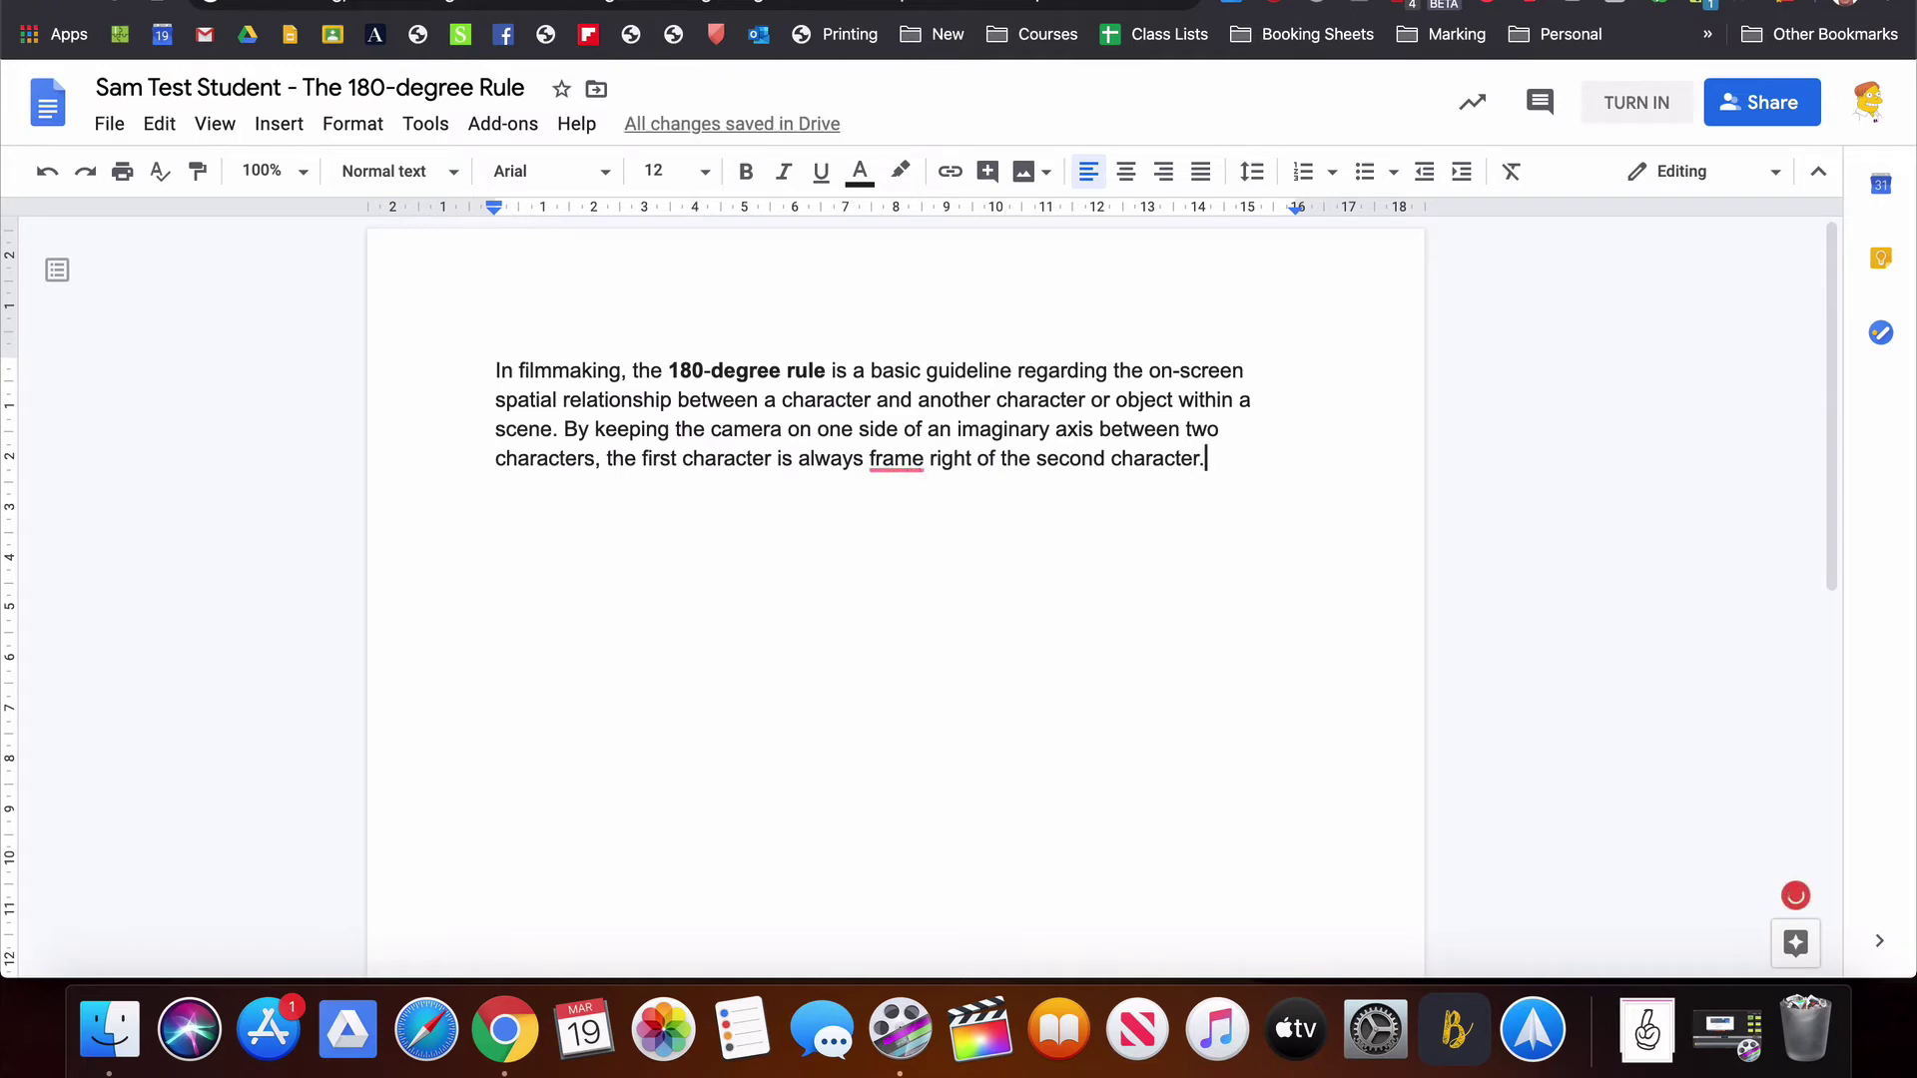
Return to the student's assignment page and run an originality report on the attached document.
left_click(639, 0)
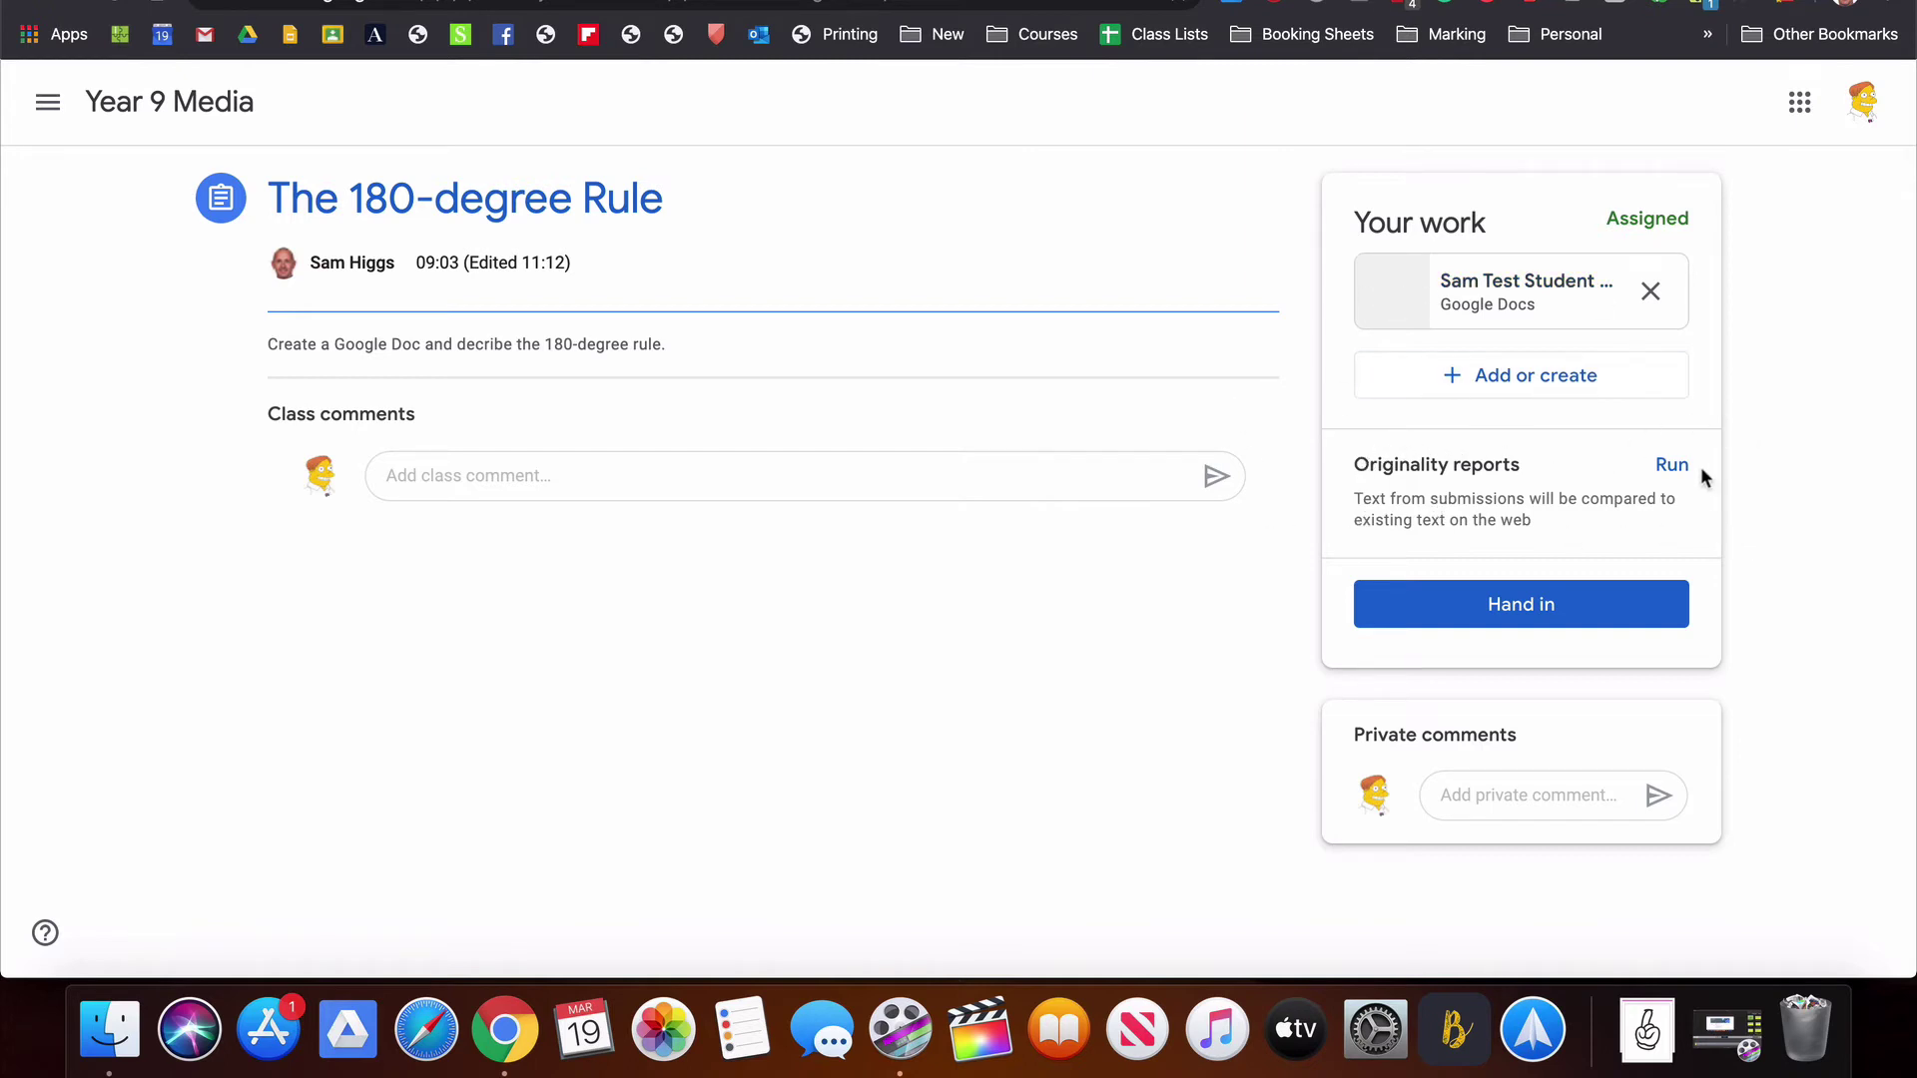
left_click(1671, 465)
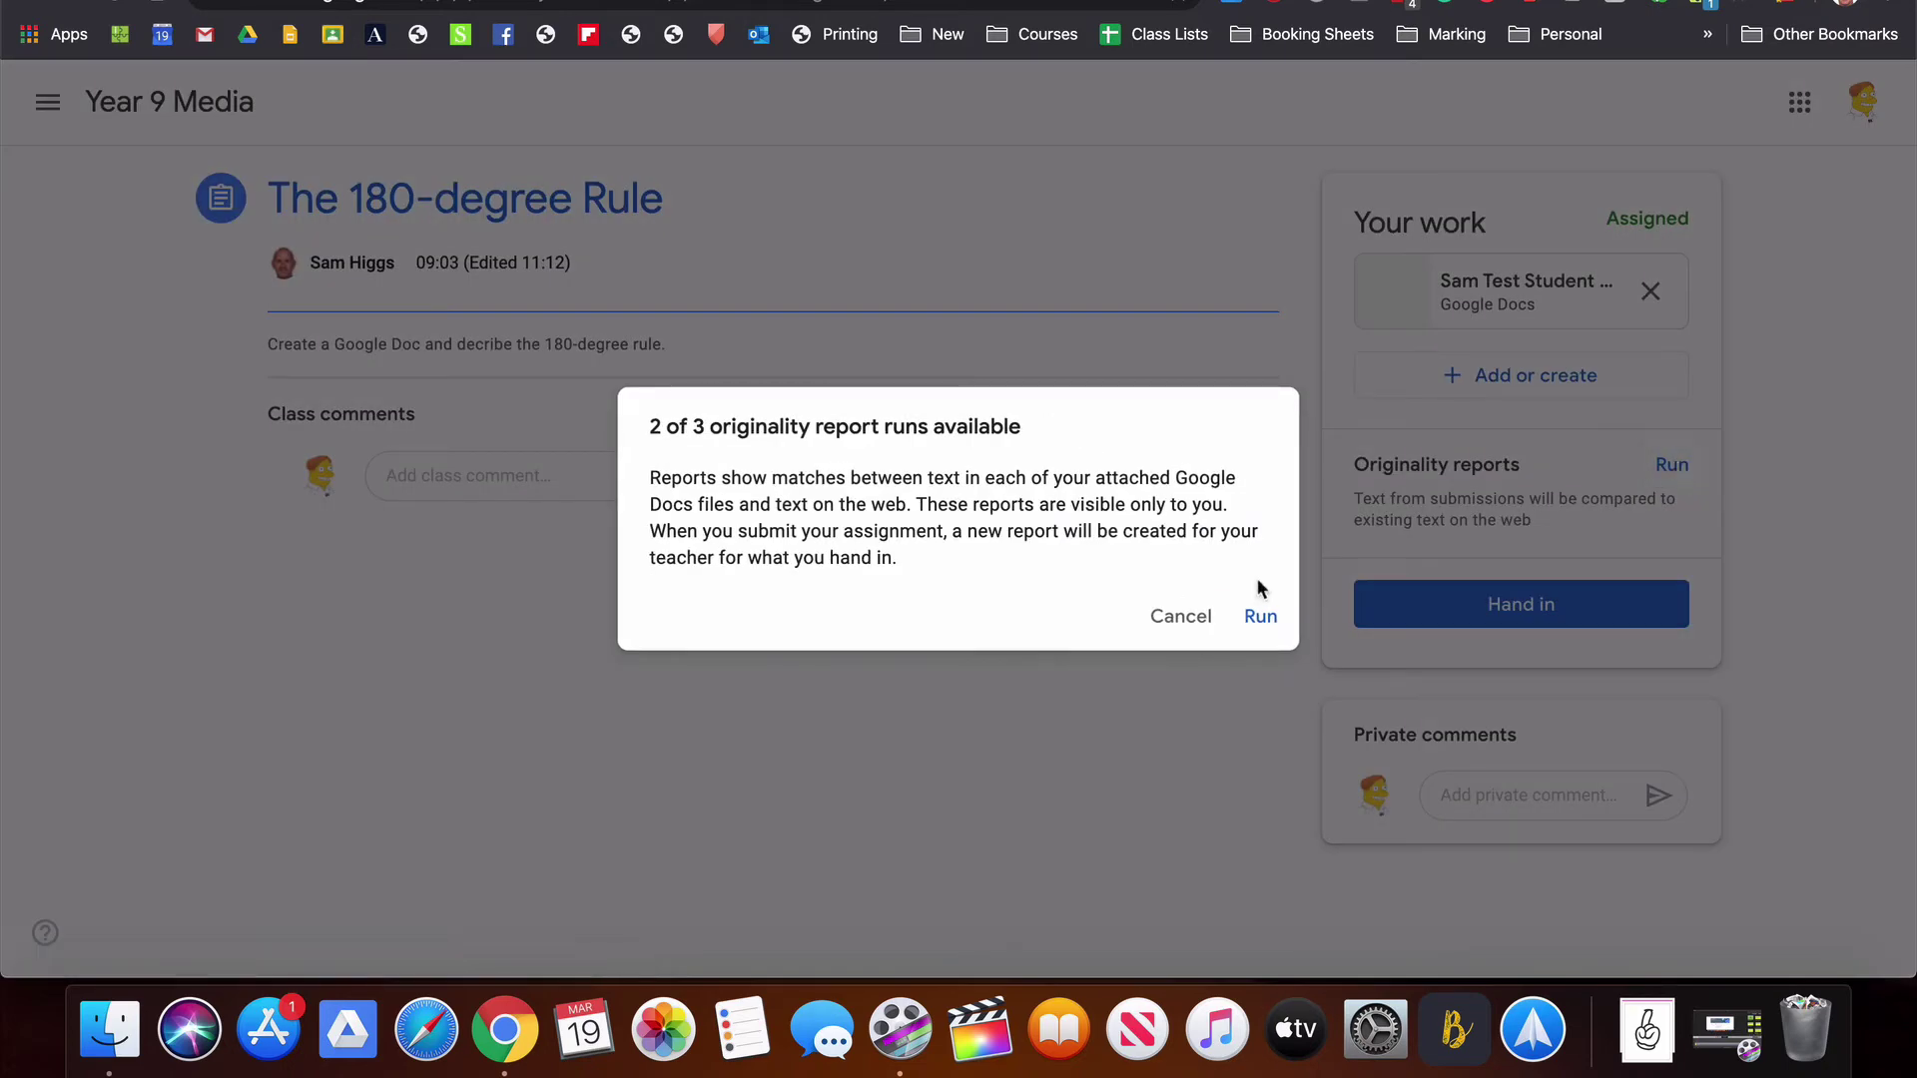
left_click(1256, 616)
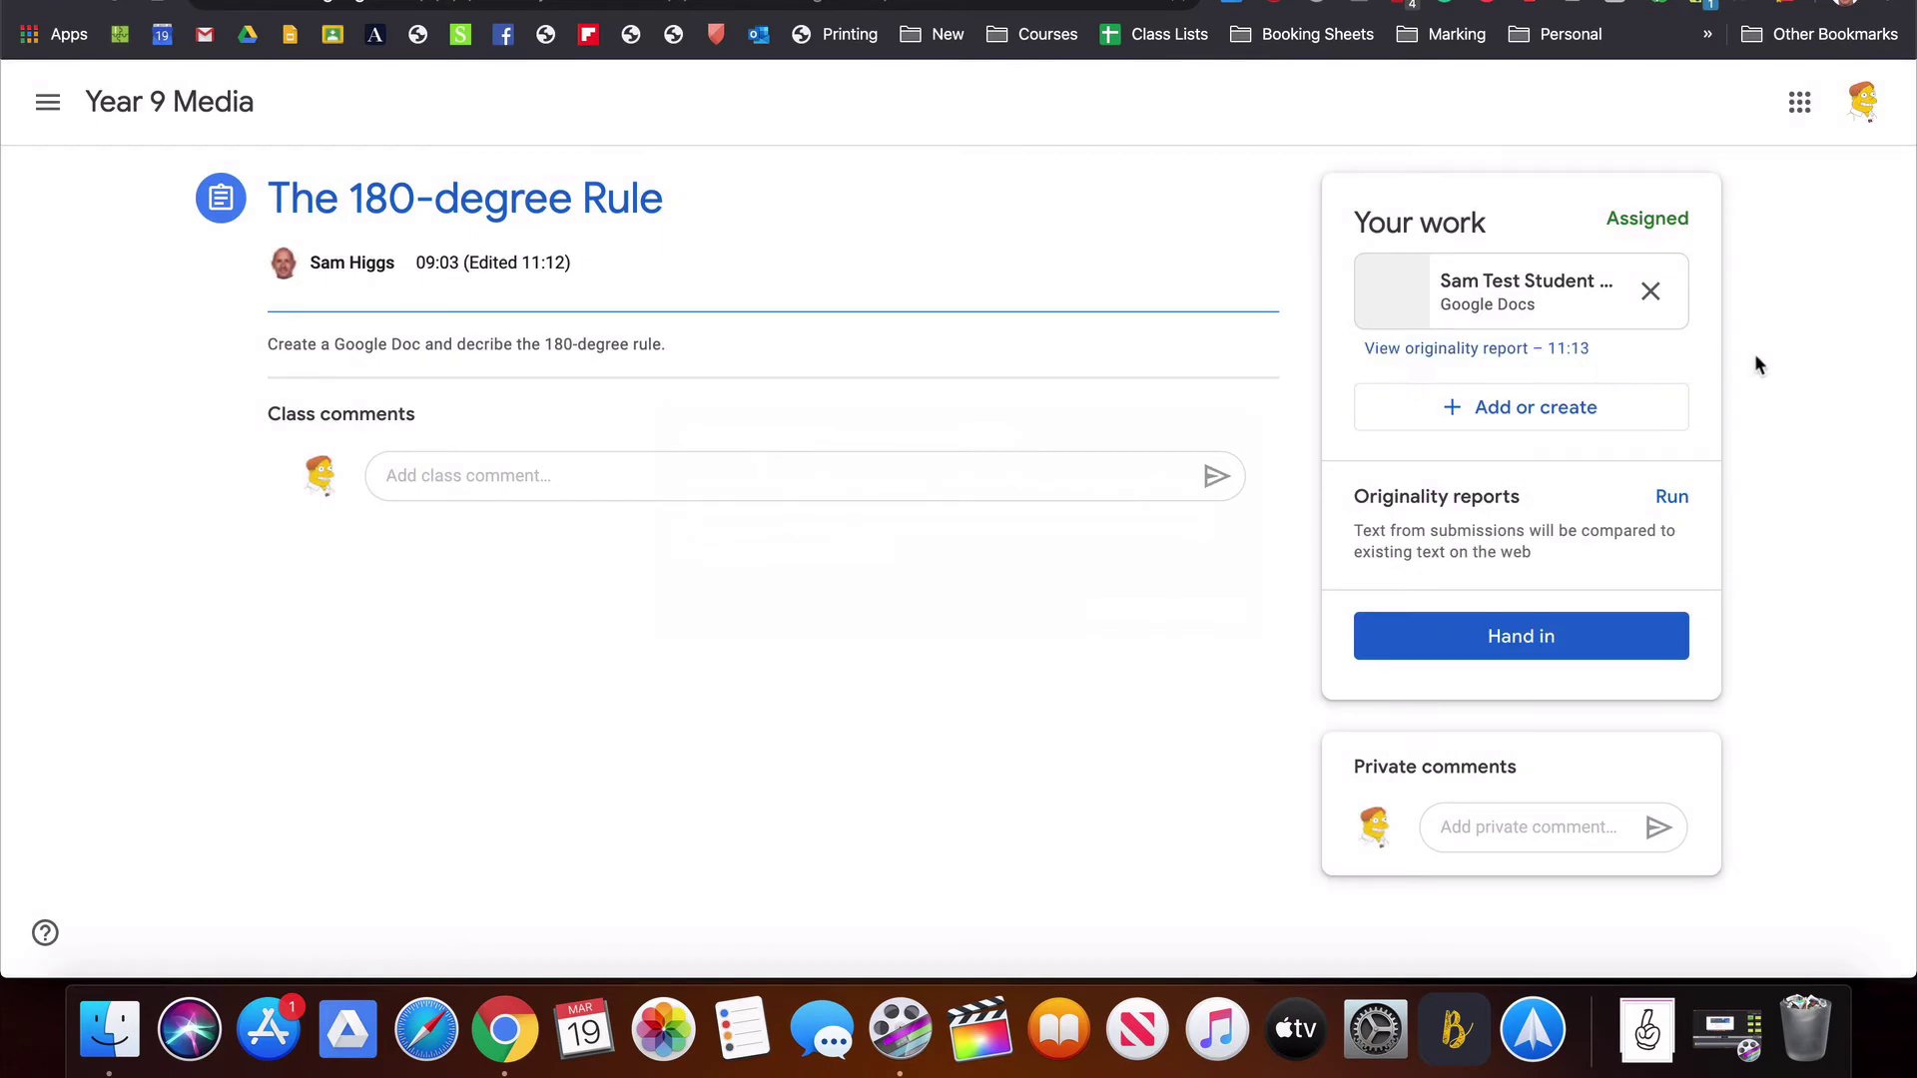
View the student's originality report, examine the wikipedia.org web match against the flagged passage, and close the report.
left_click(1493, 349)
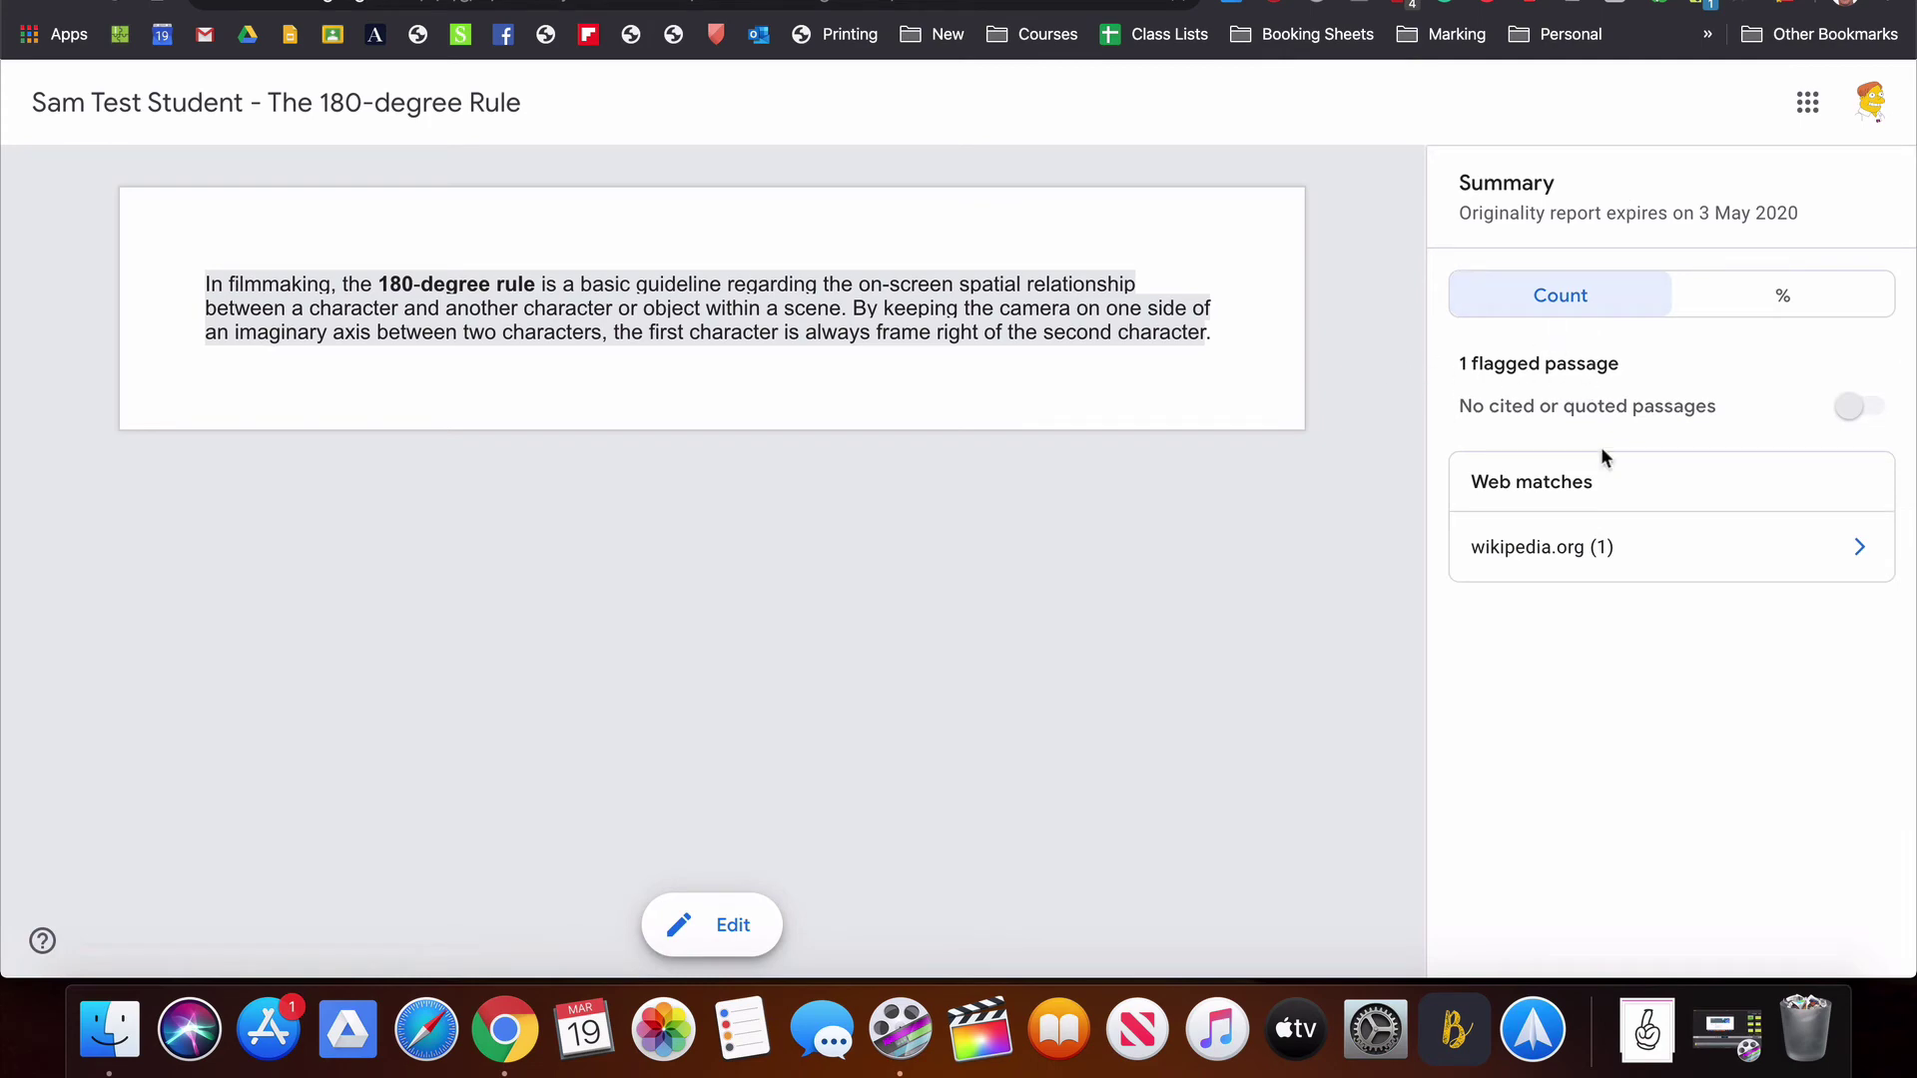
left_click(1603, 548)
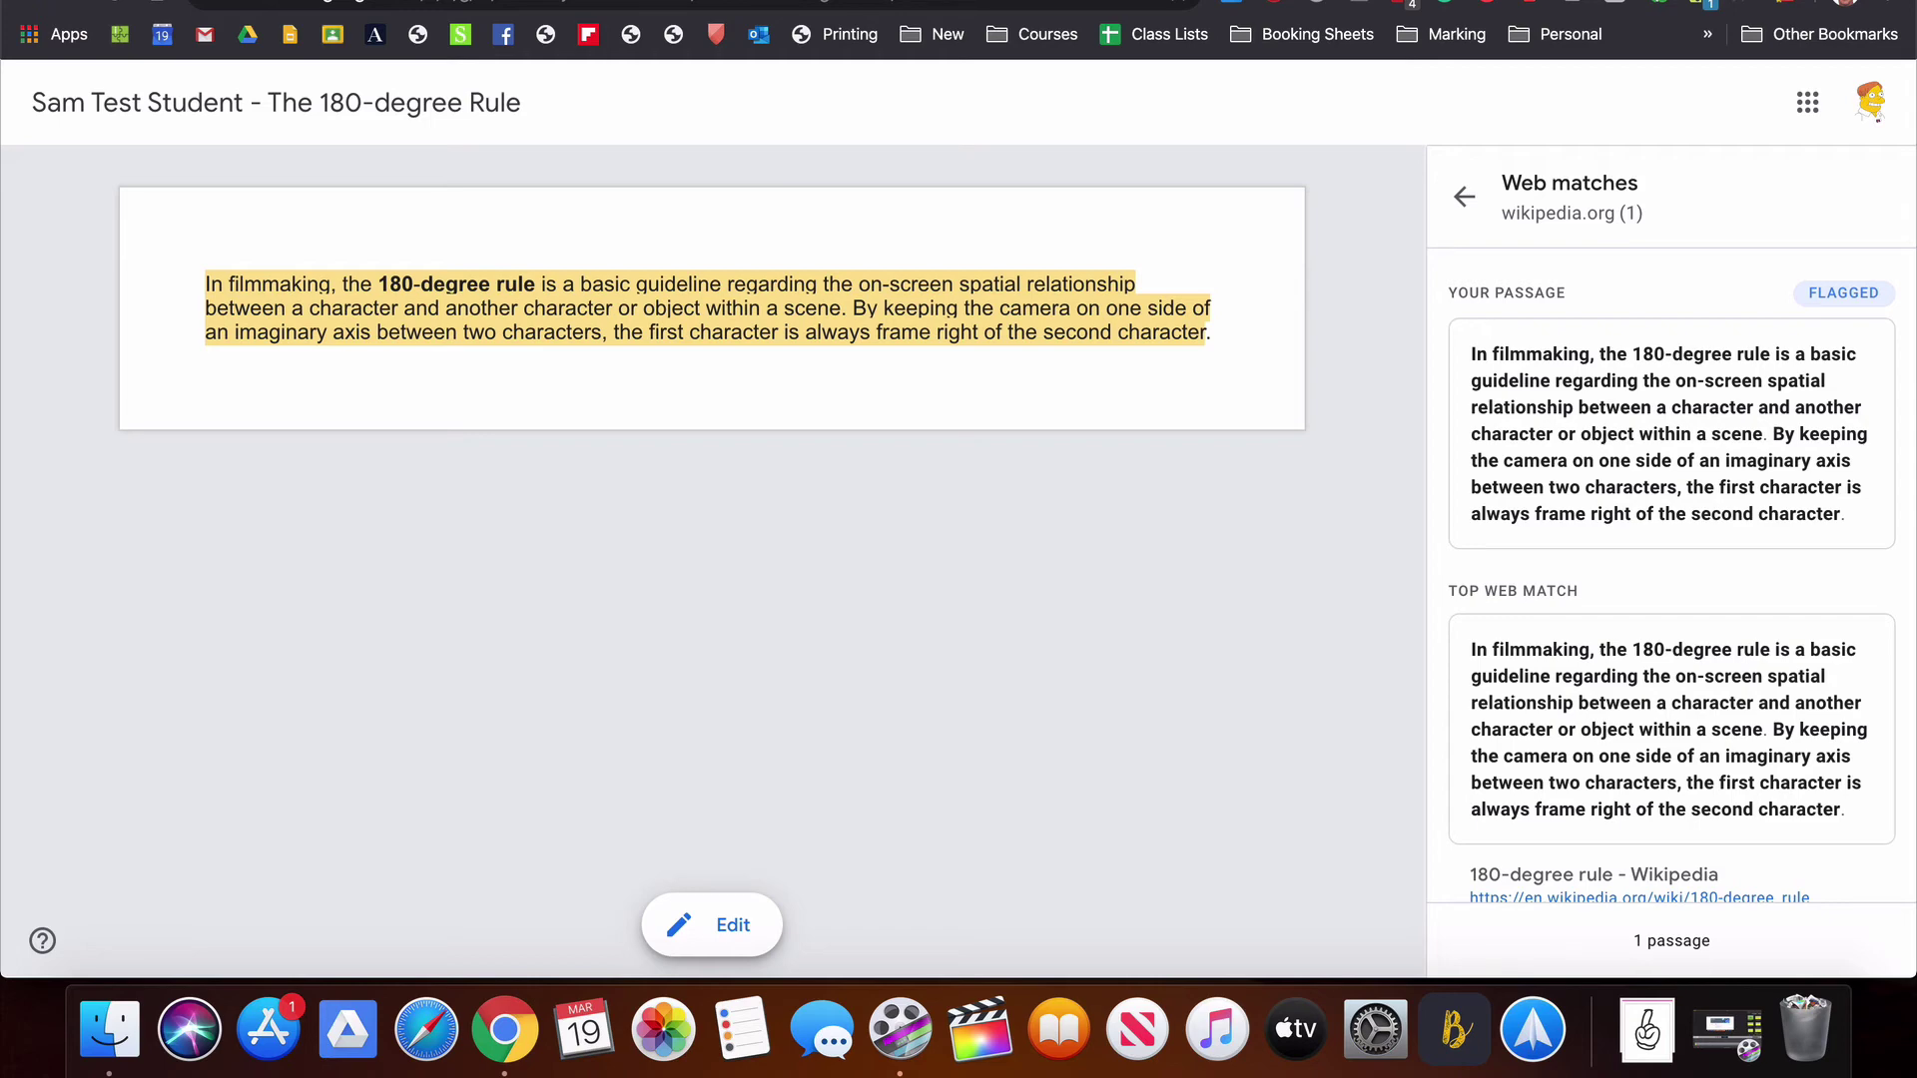
key("super+w")
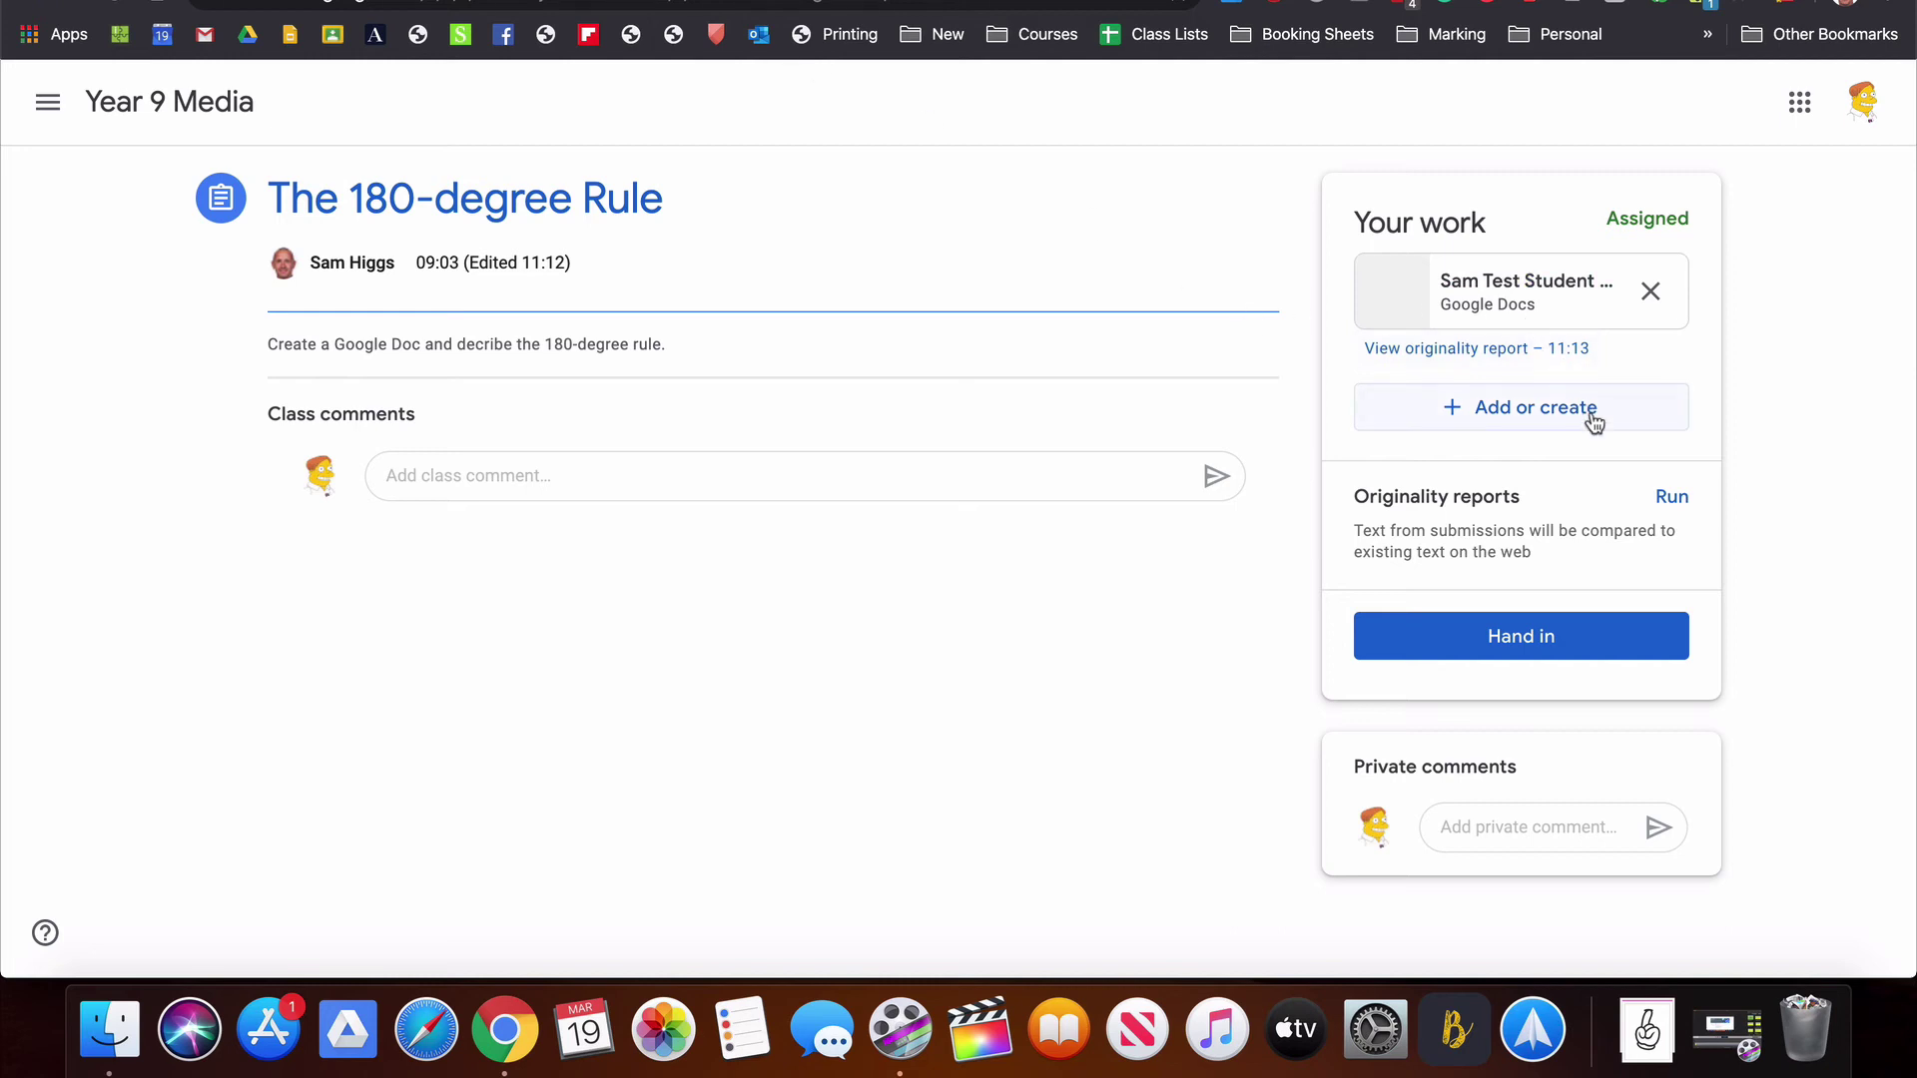
Hand in the student's document for The 180-degree Rule and confirm the submission.
left_click(1480, 635)
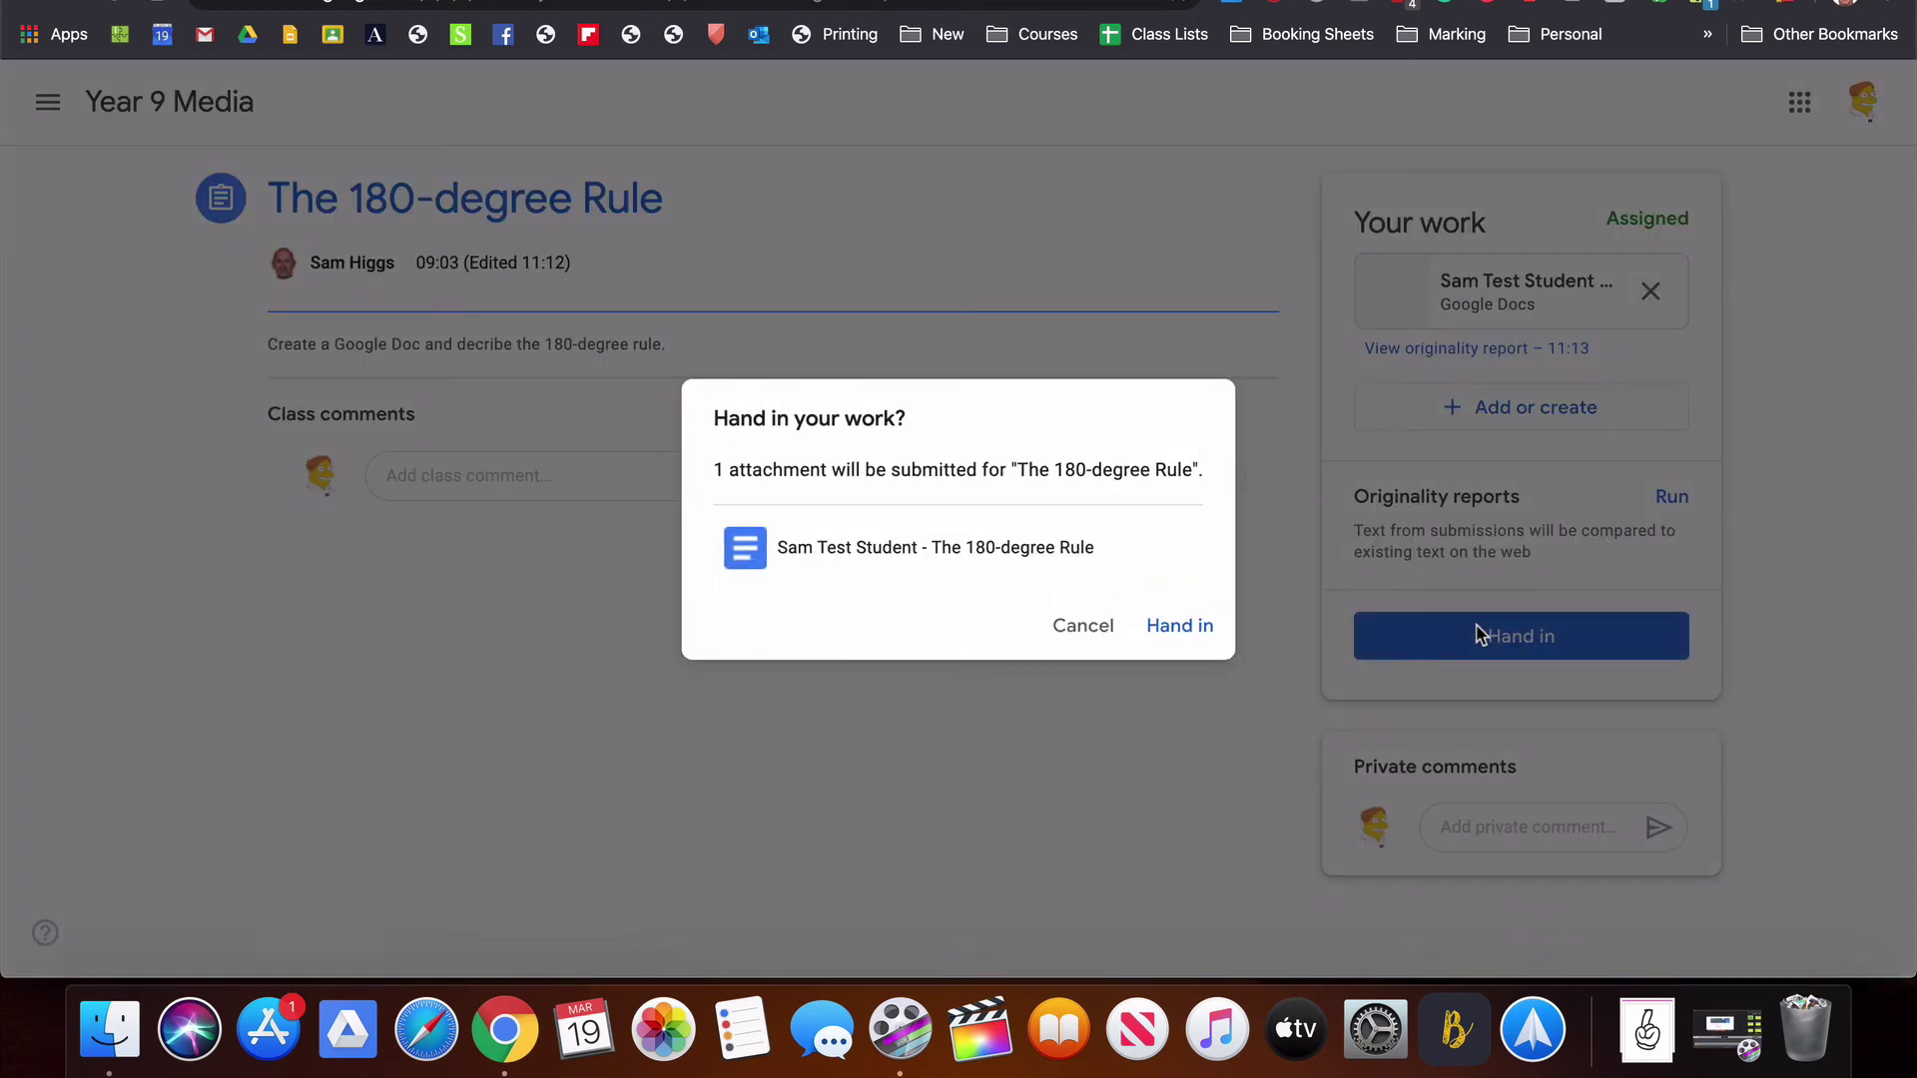
left_click(1178, 626)
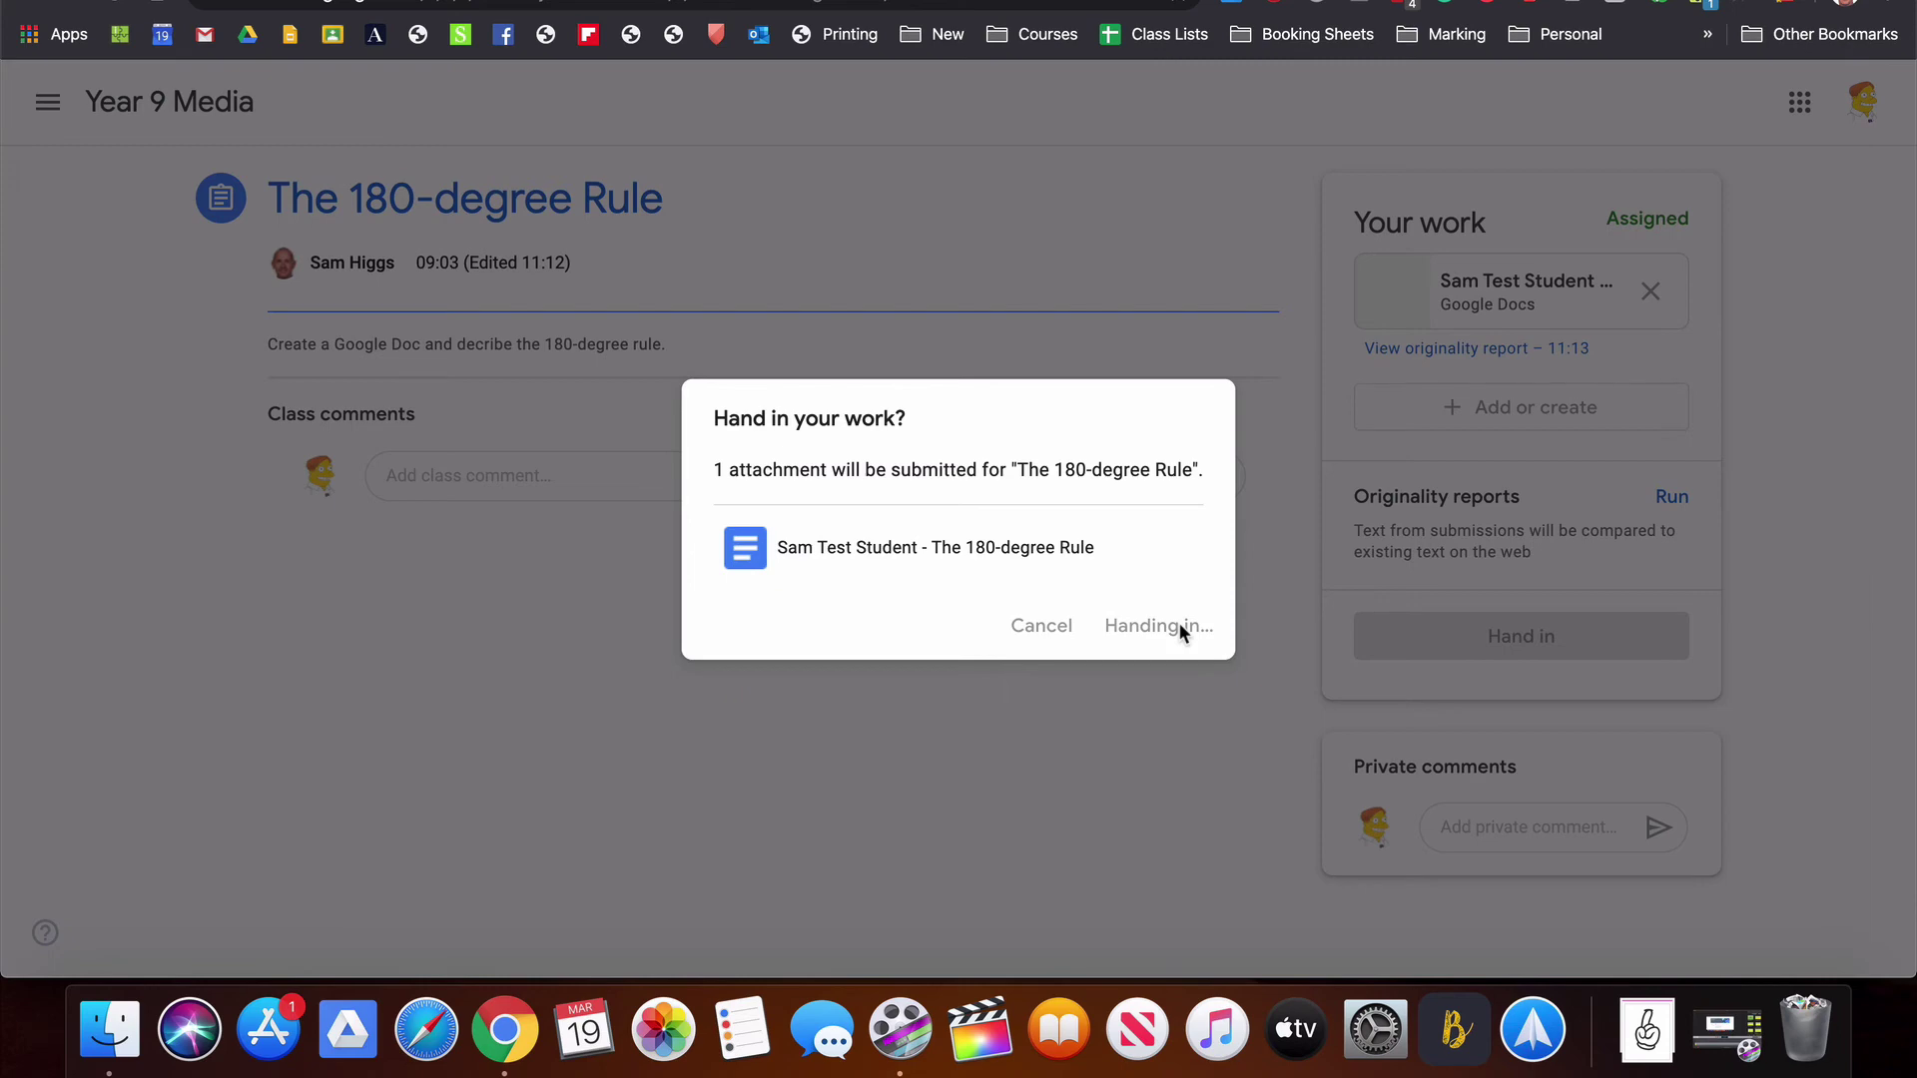
In the teacher's Classwork window, refresh the page and open the test student's handed-in document for The 180-degree Rule.
key("ctrl+Up")
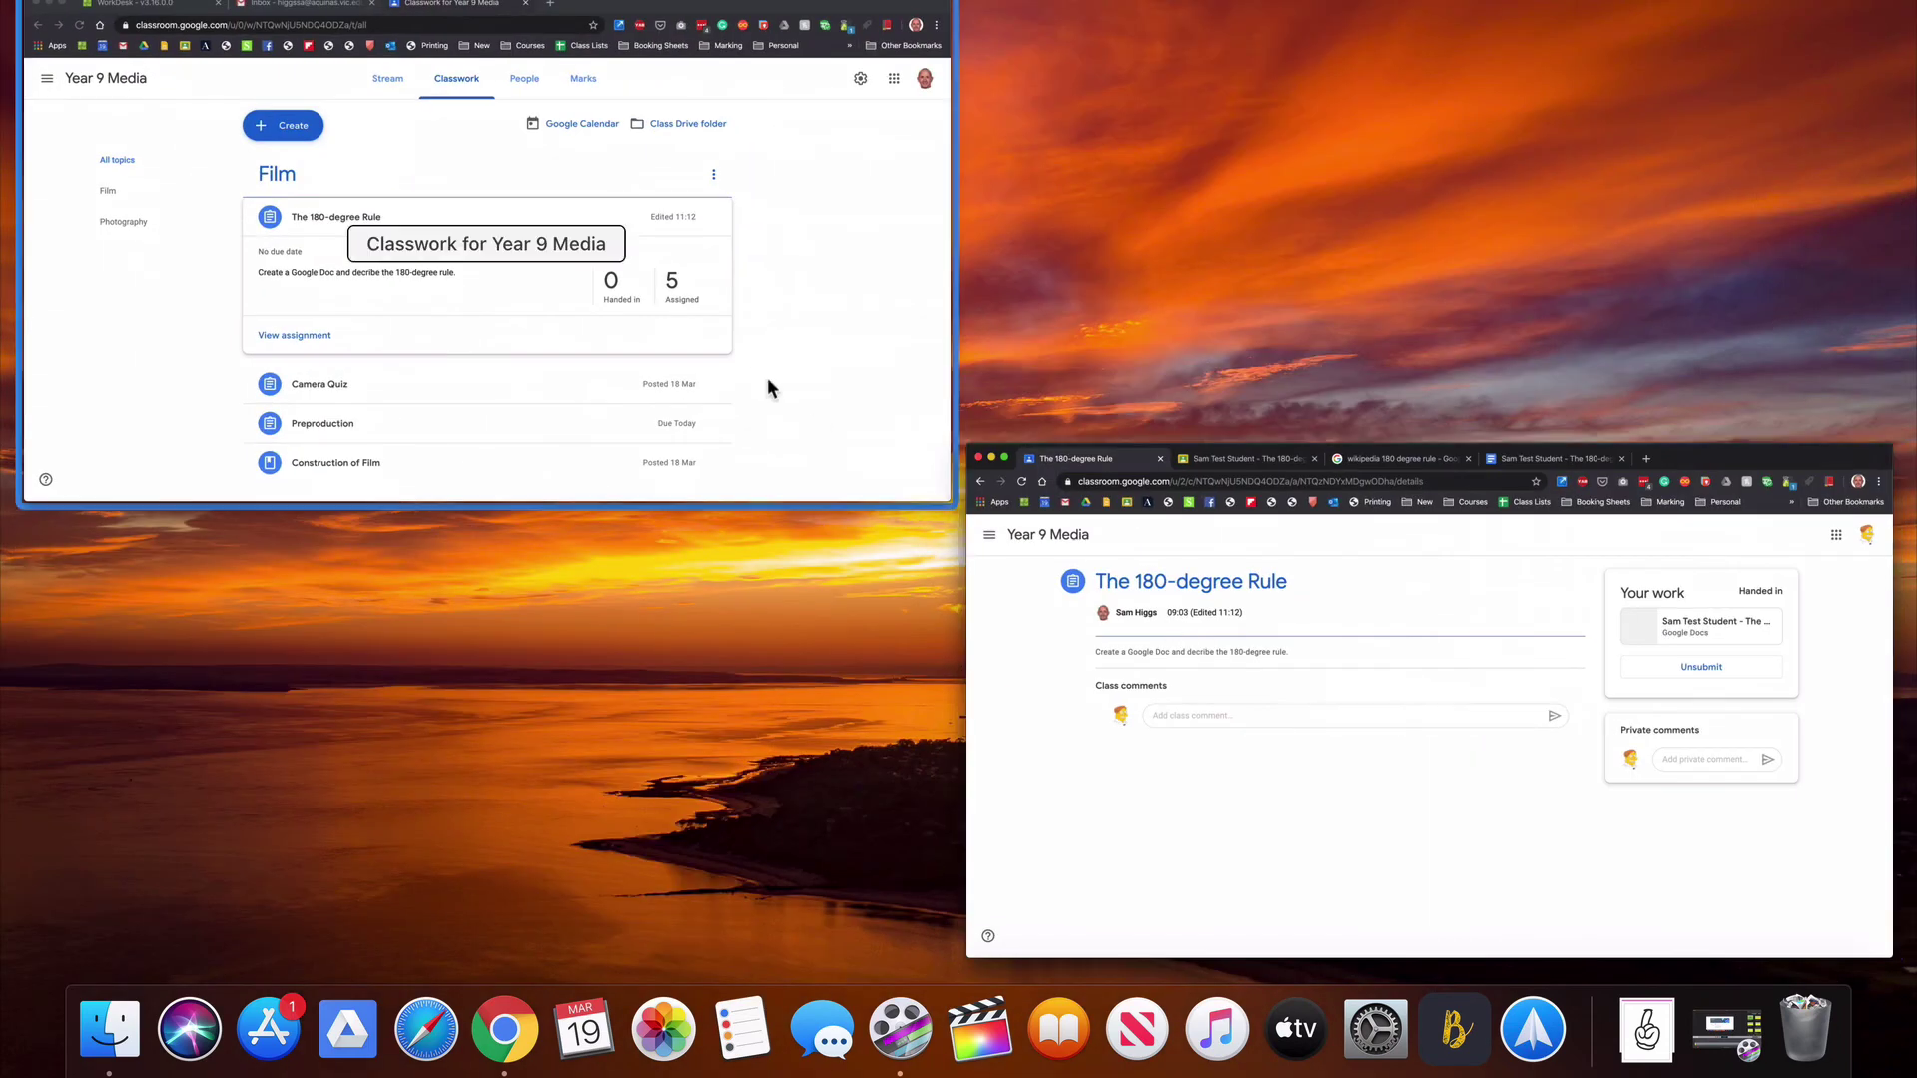
left_click(767, 387)
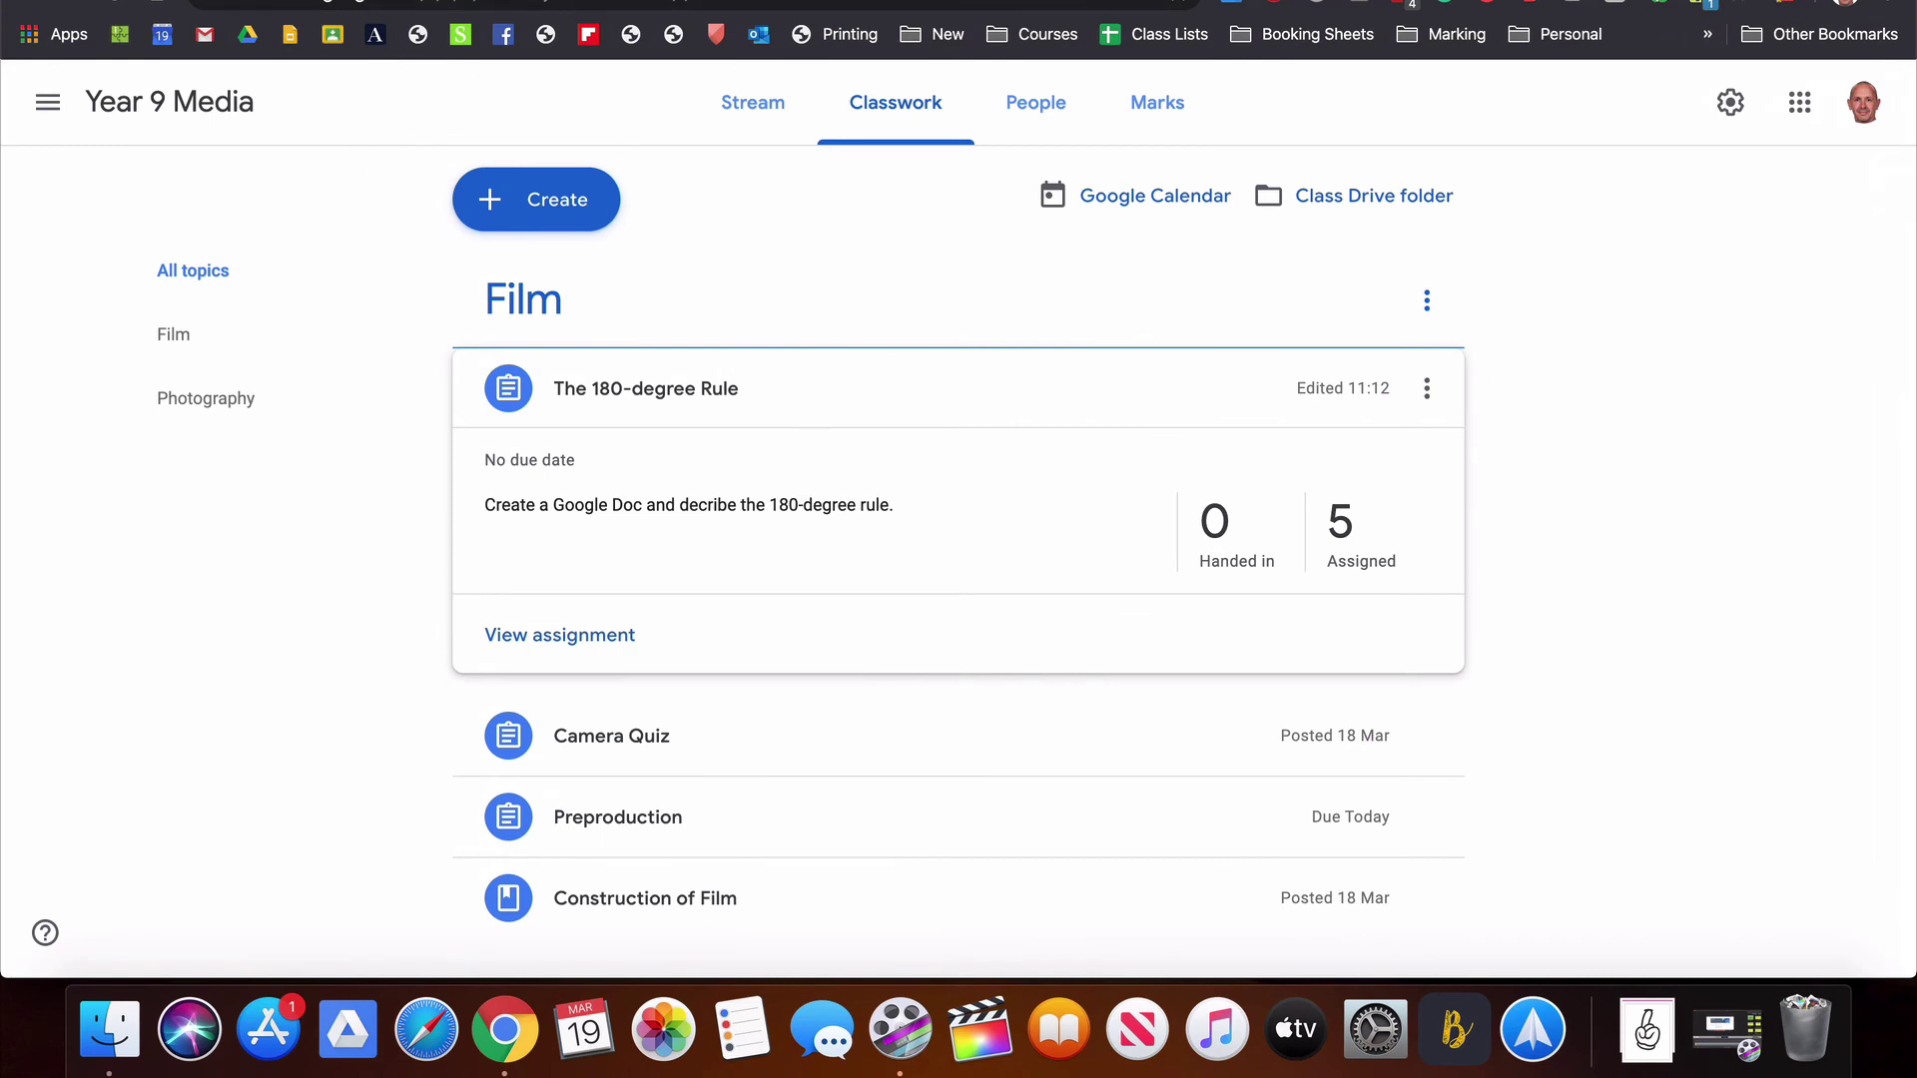
key("super+r")
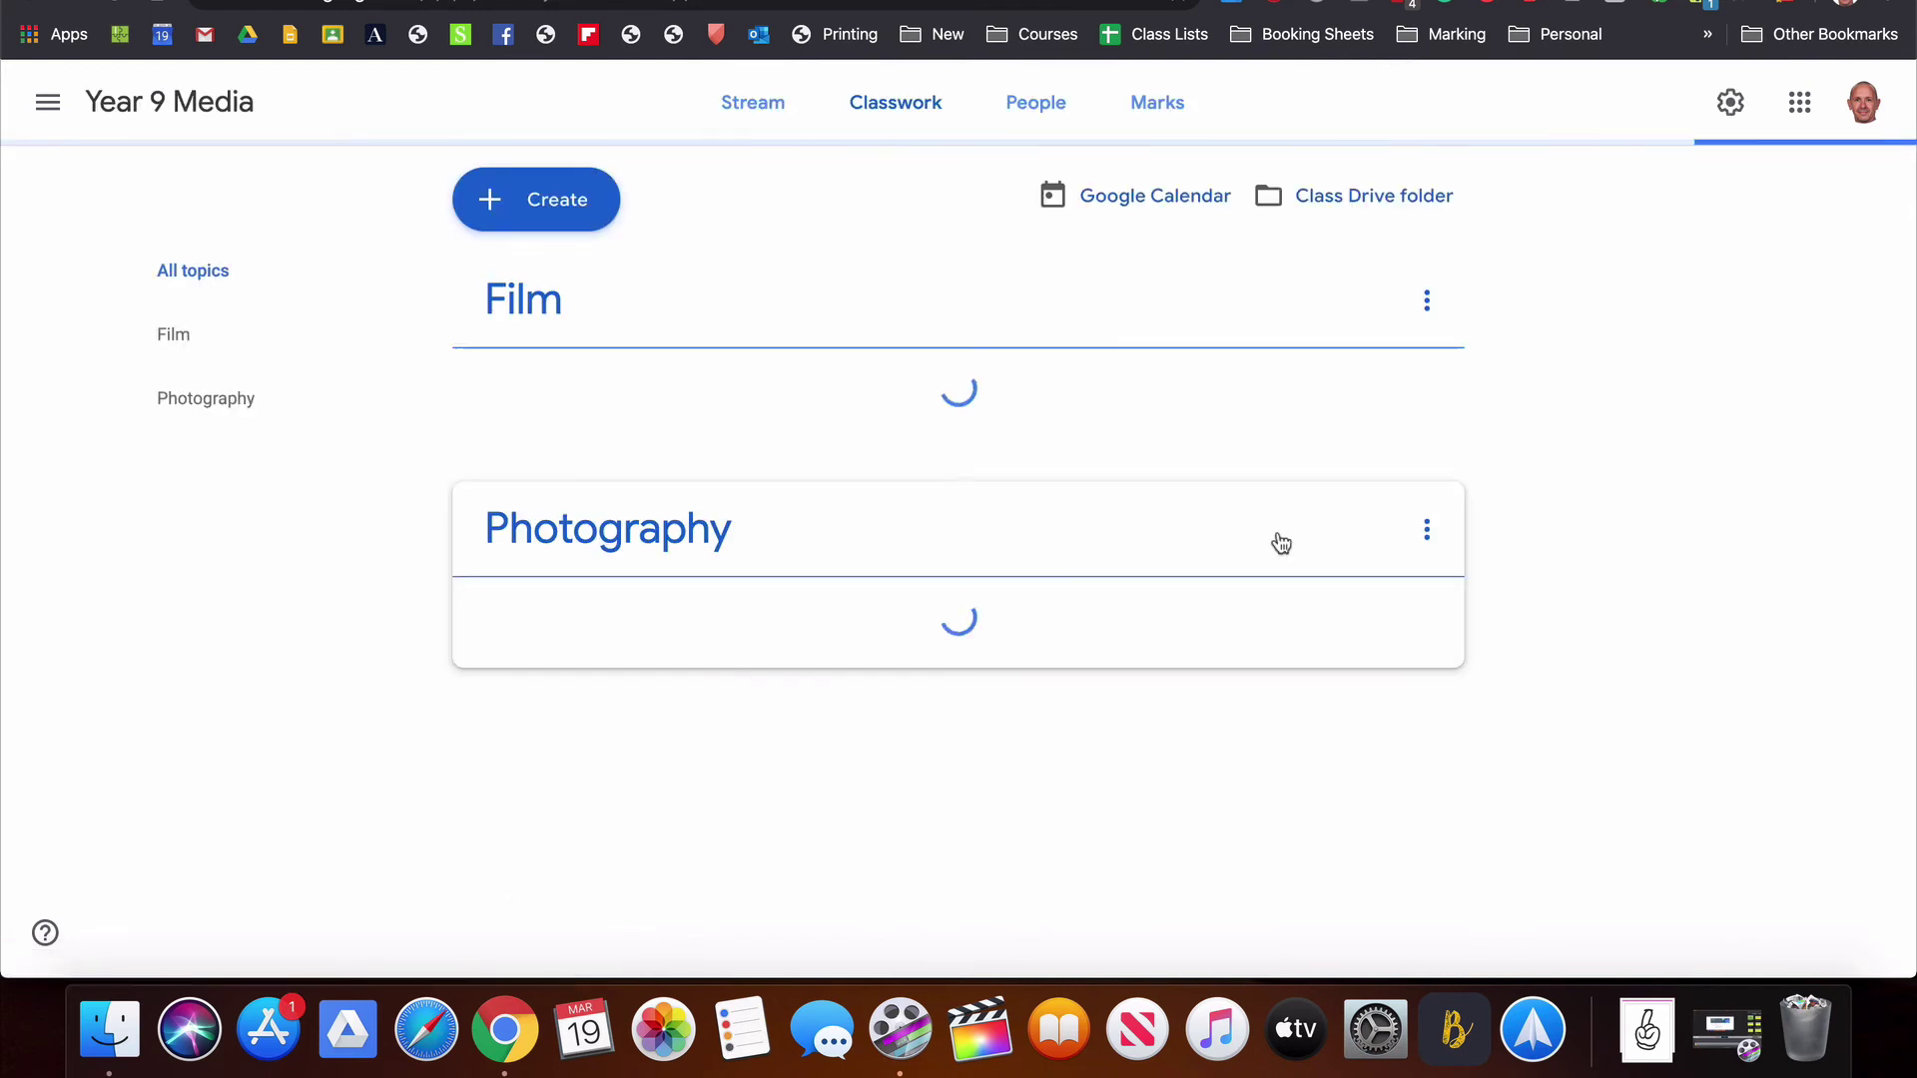
left_click(800, 389)
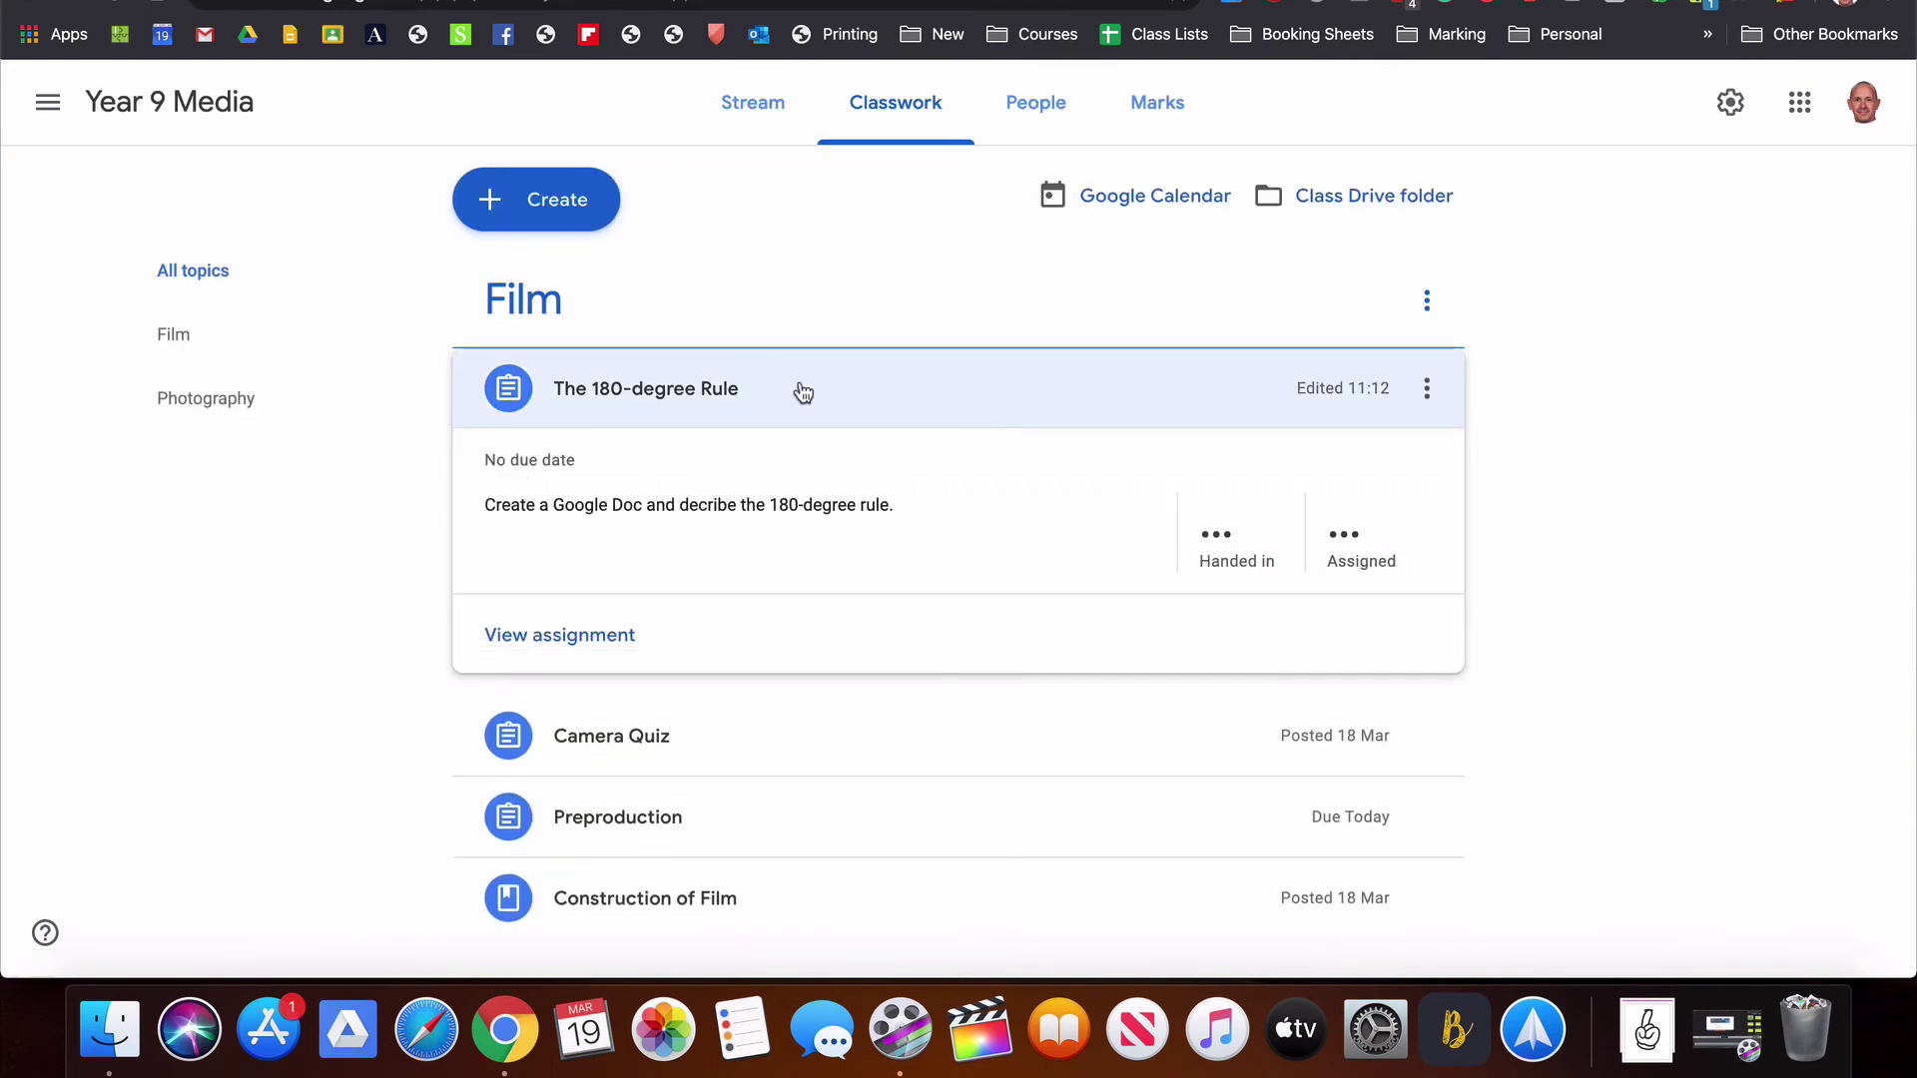
left_click(1248, 539)
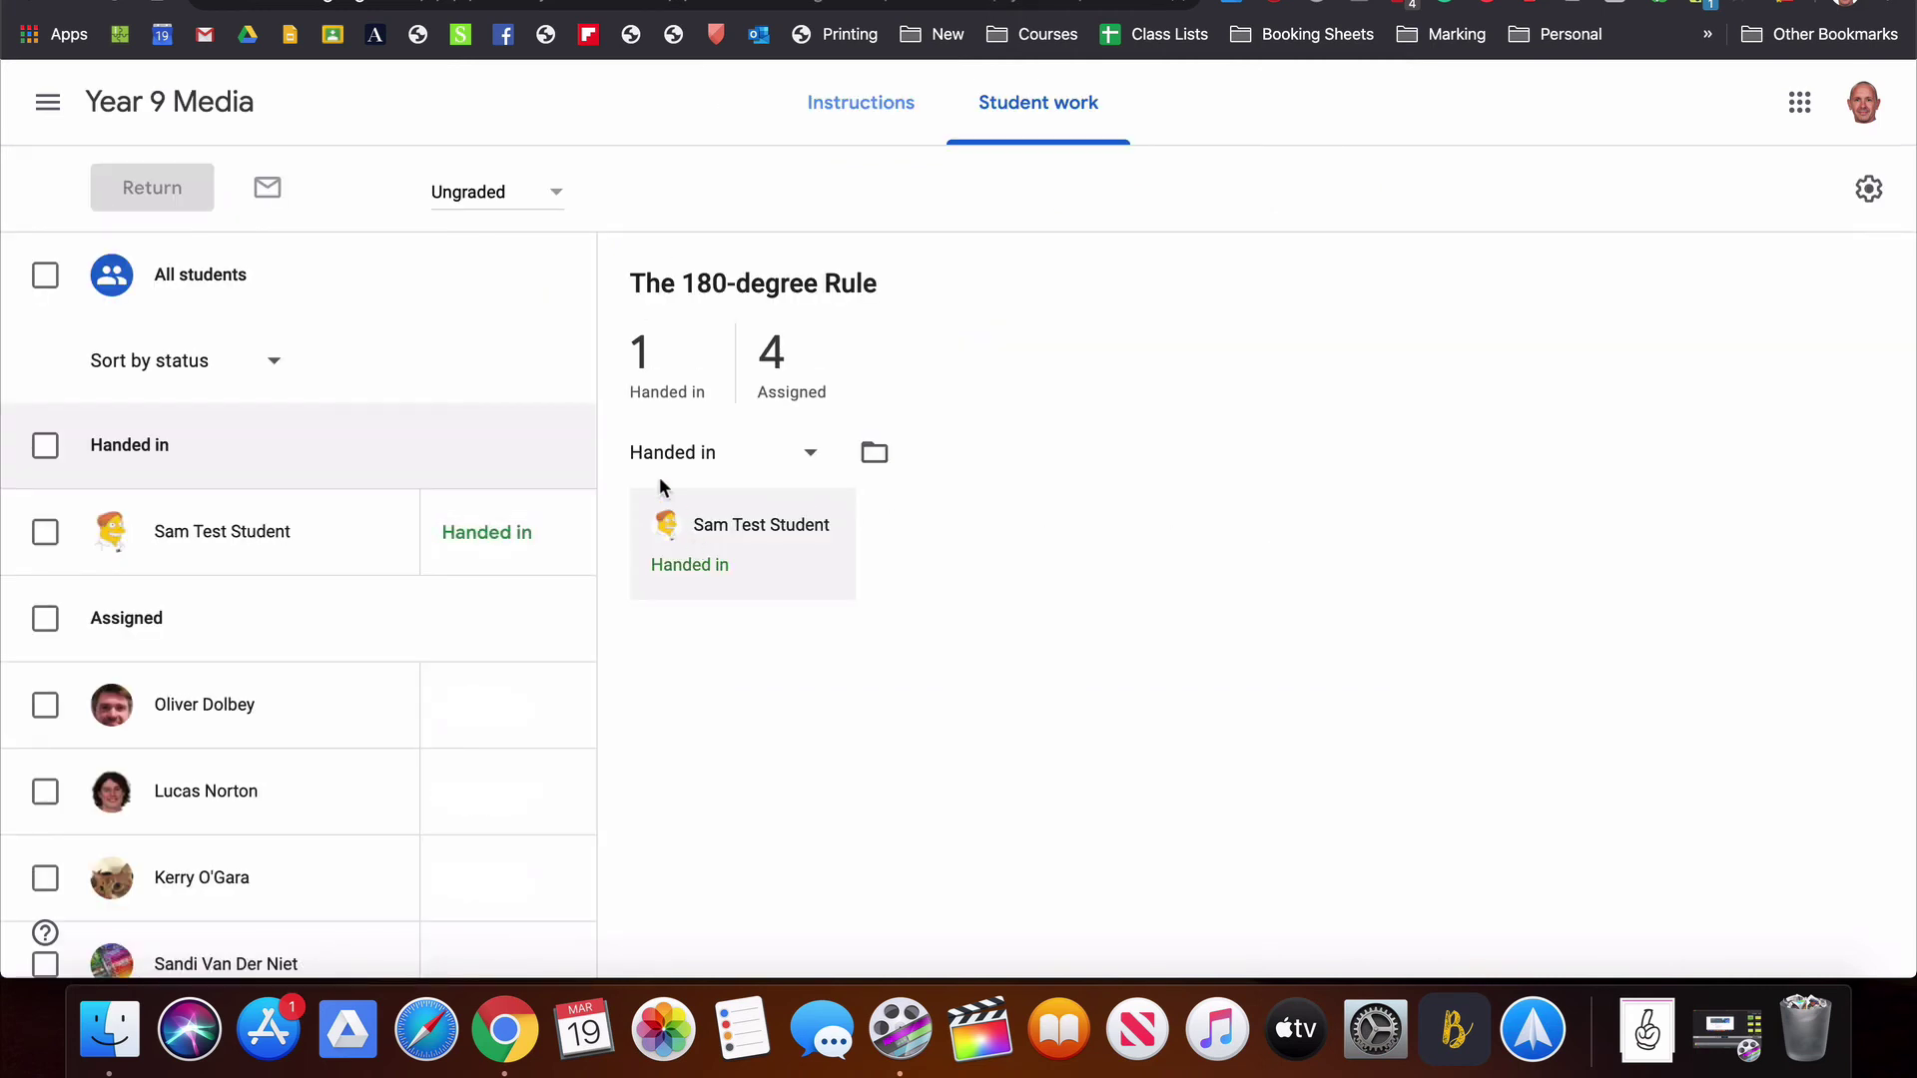
left_click(722, 633)
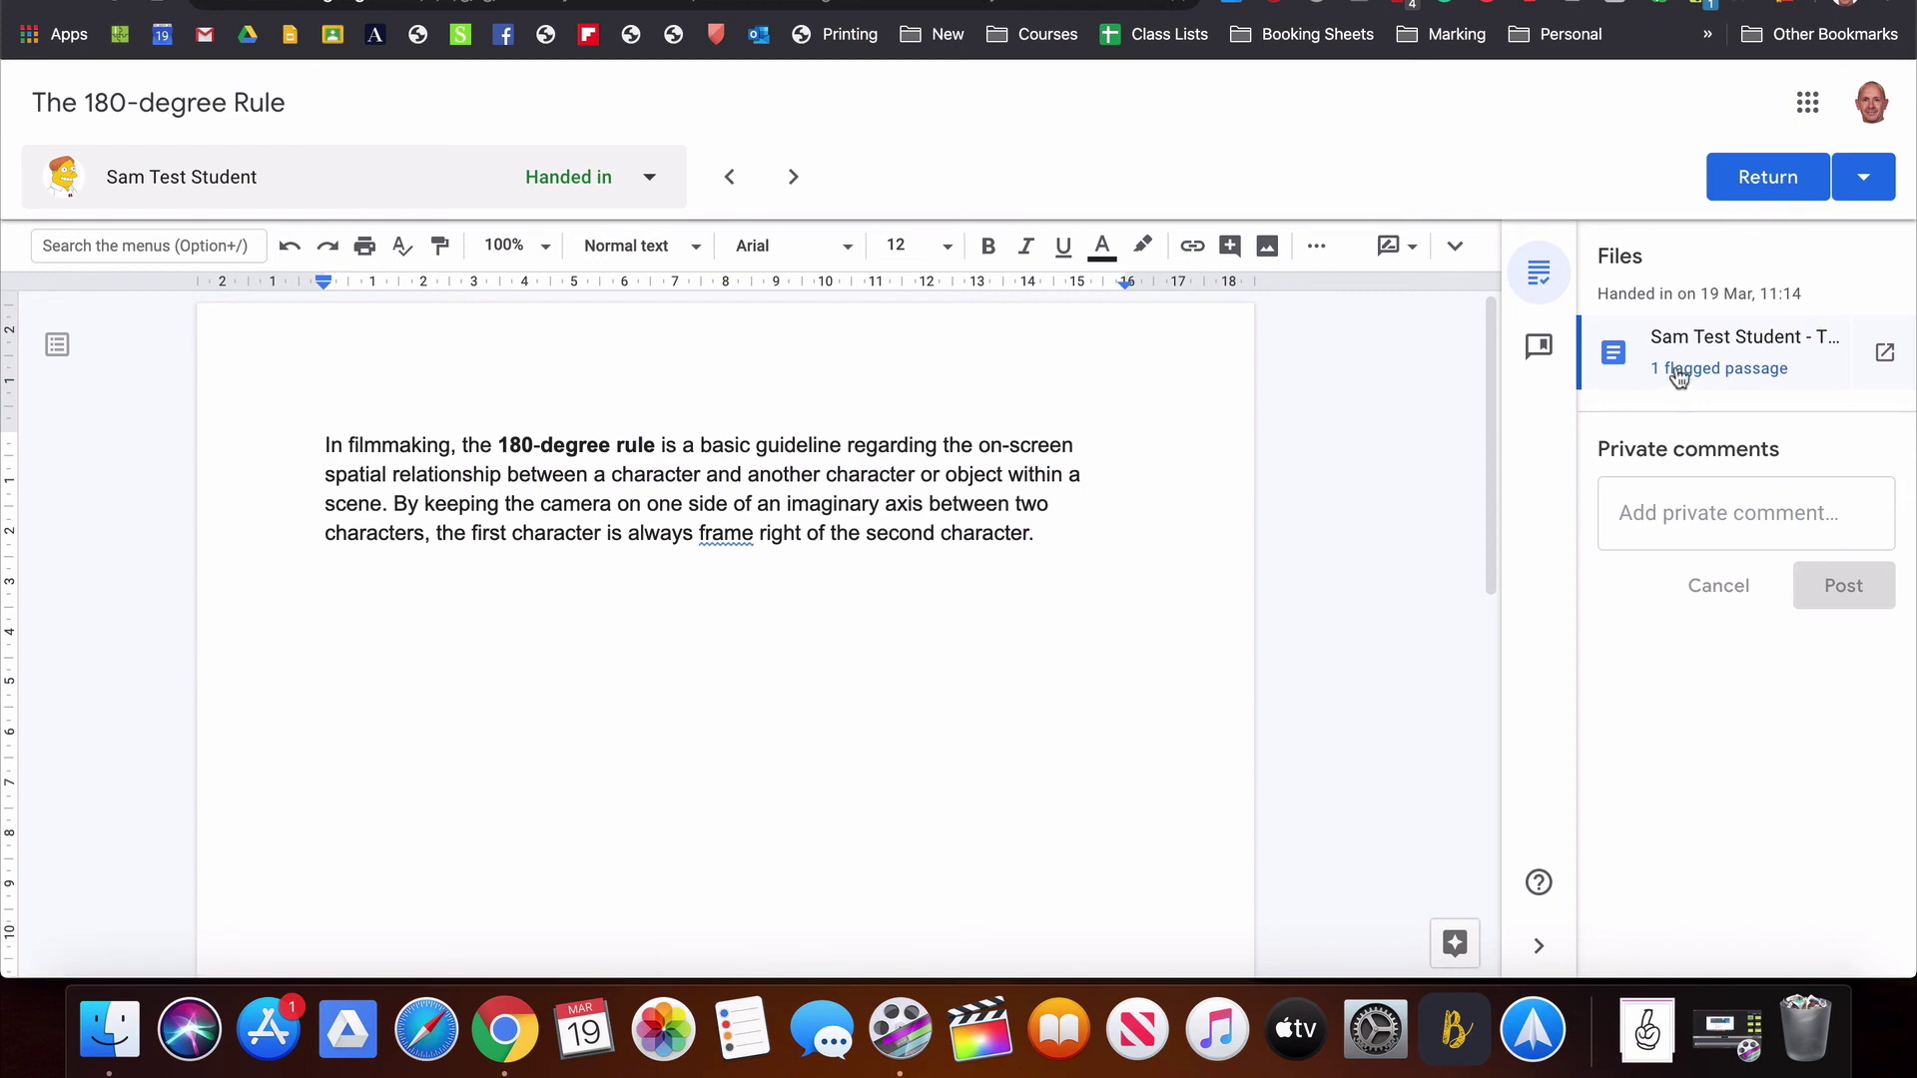
Open the submission's originality report from the teacher's side and compare the student's flagged passage with the wikipedia.org match.
left_click(1679, 372)
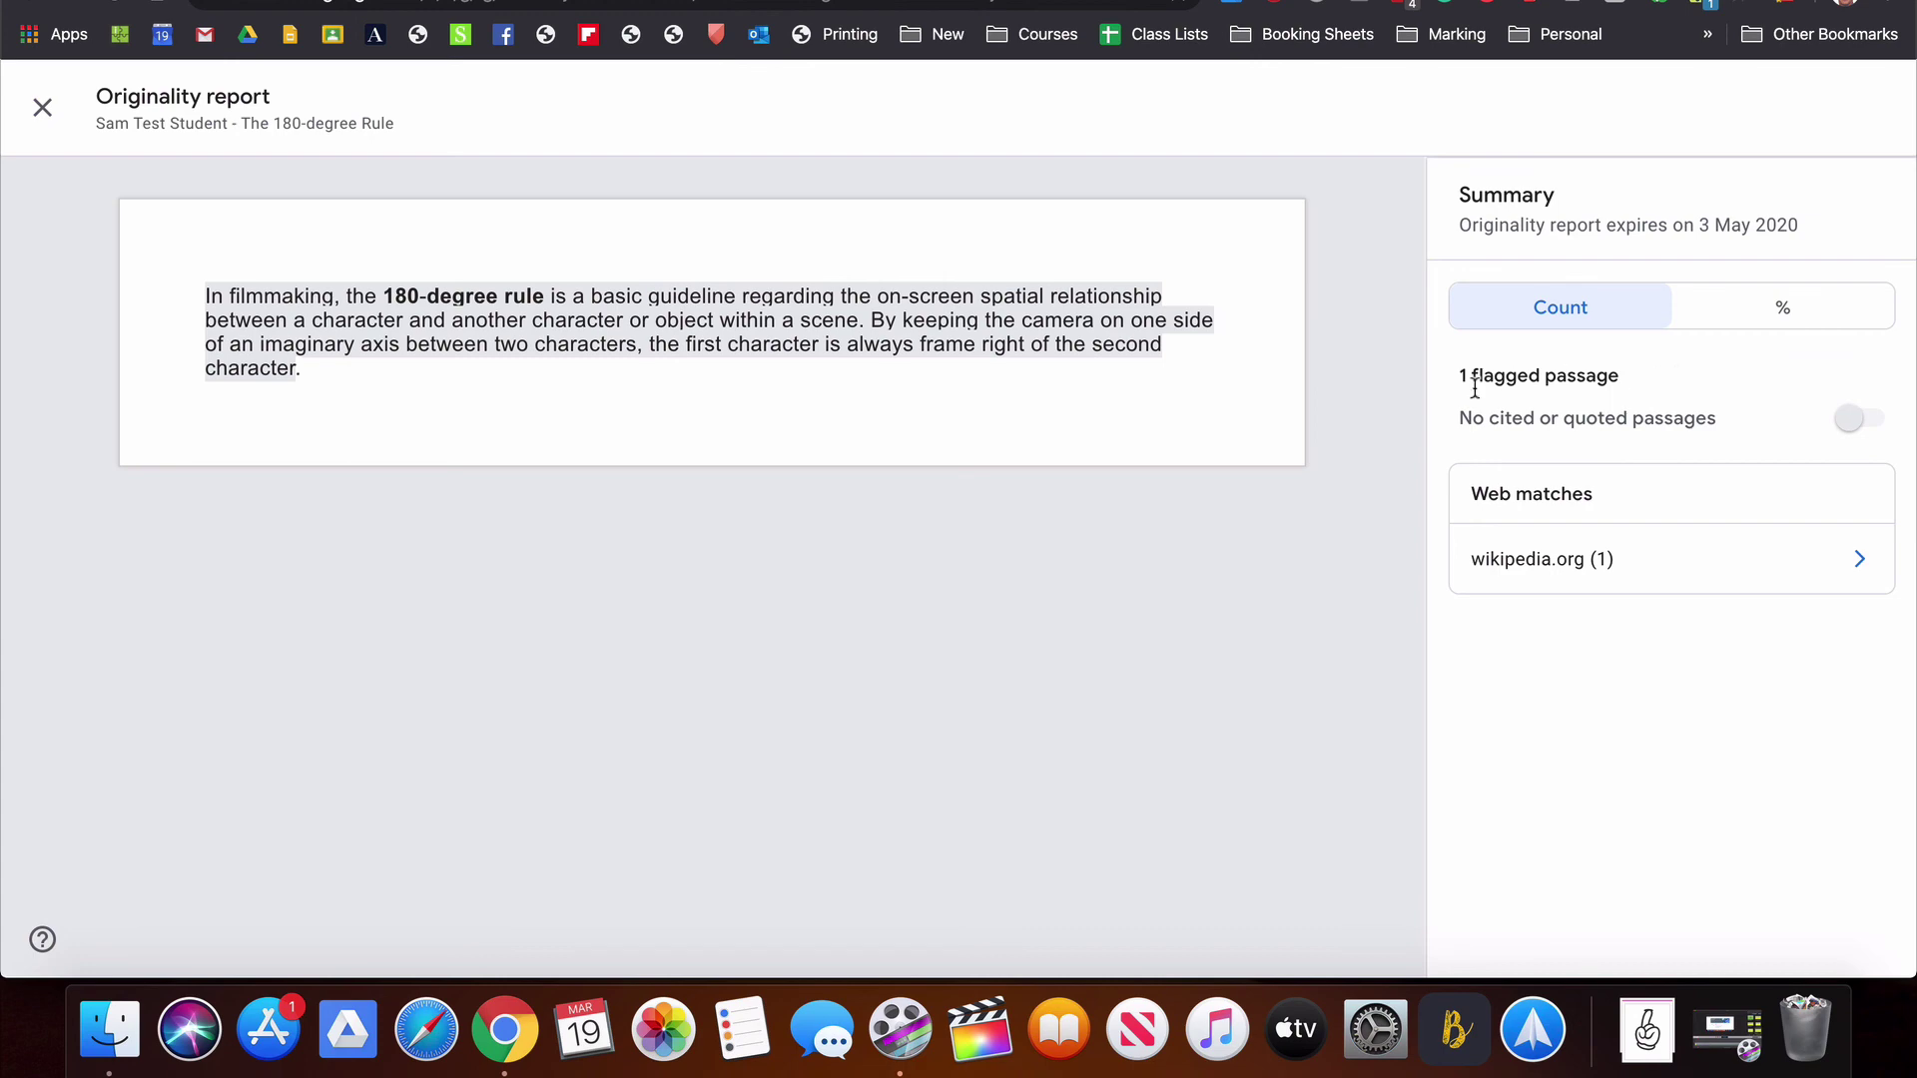
left_click(1532, 559)
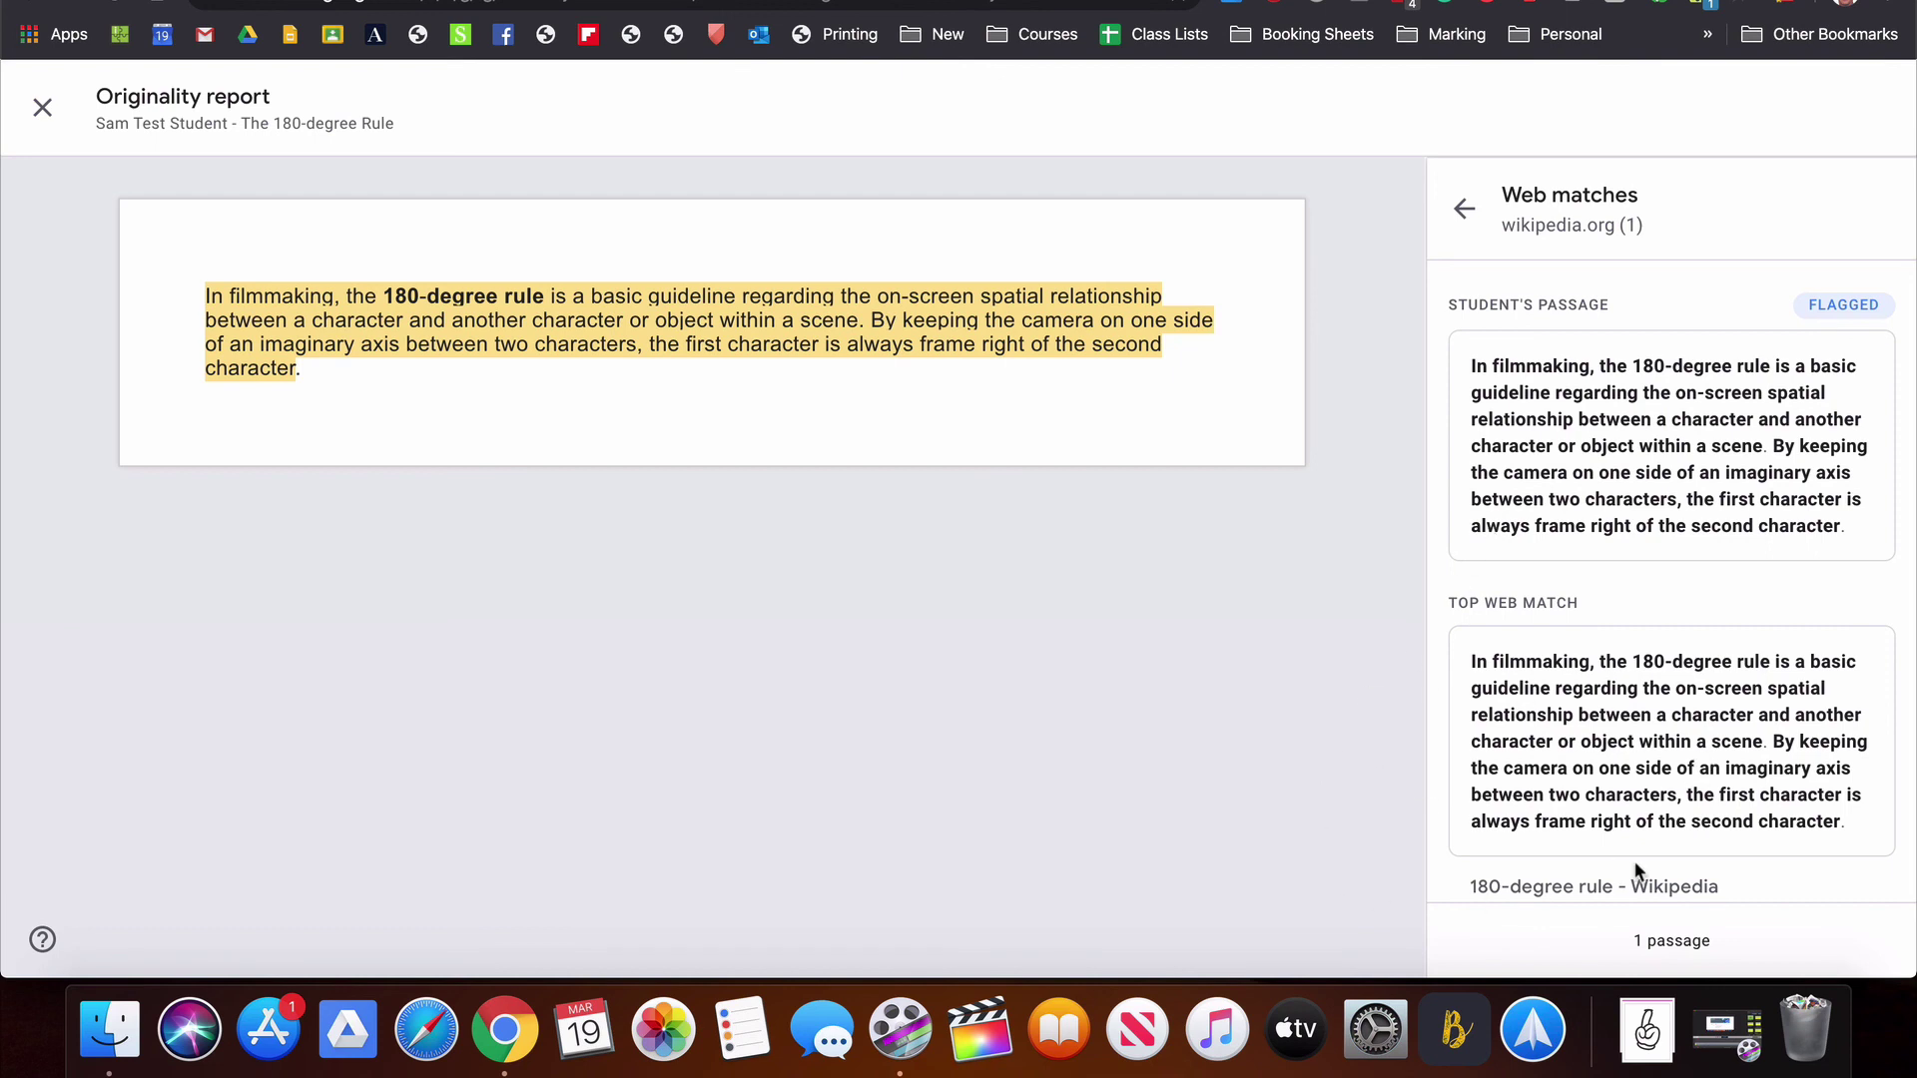
scroll(1525, 809, "down", 1)
scroll(1523, 808, "up", 1)
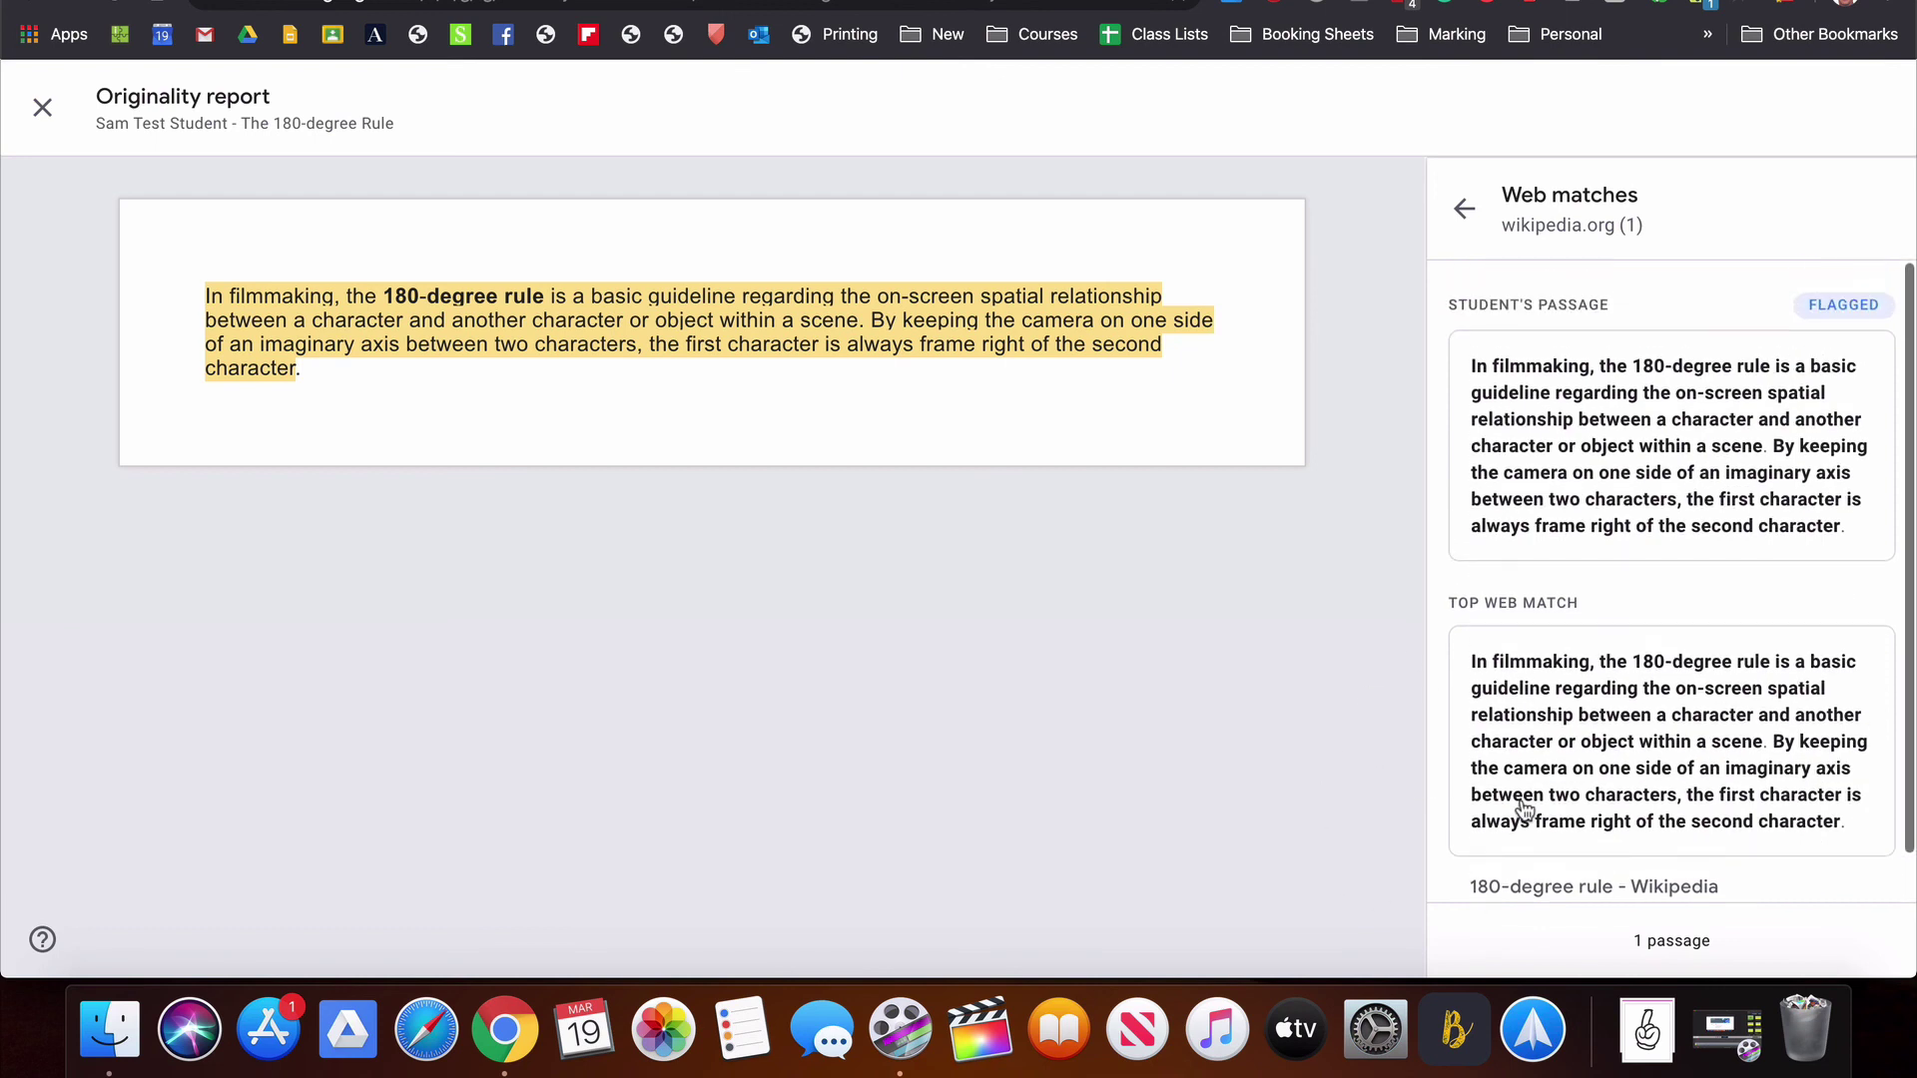